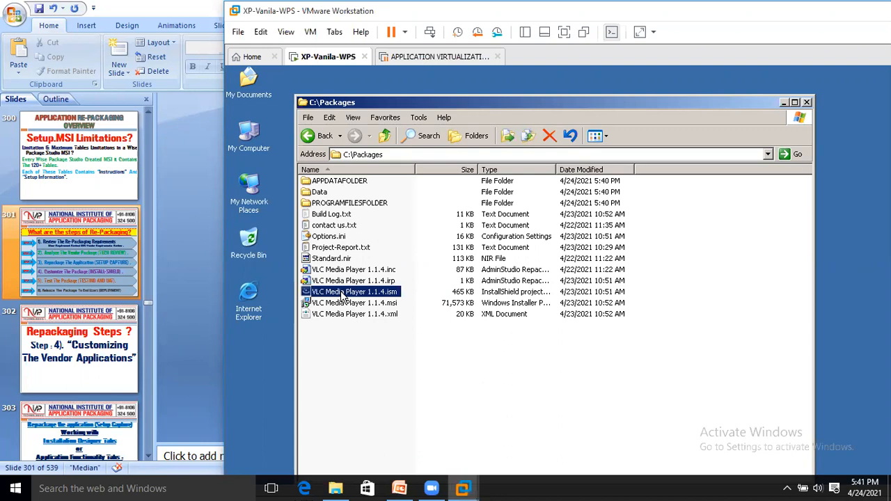
Step: Open VLC Media Player 1.1.4.ism in InstallShield, then show the virtual machine full screen with the project window maximized
right_click(342, 295)
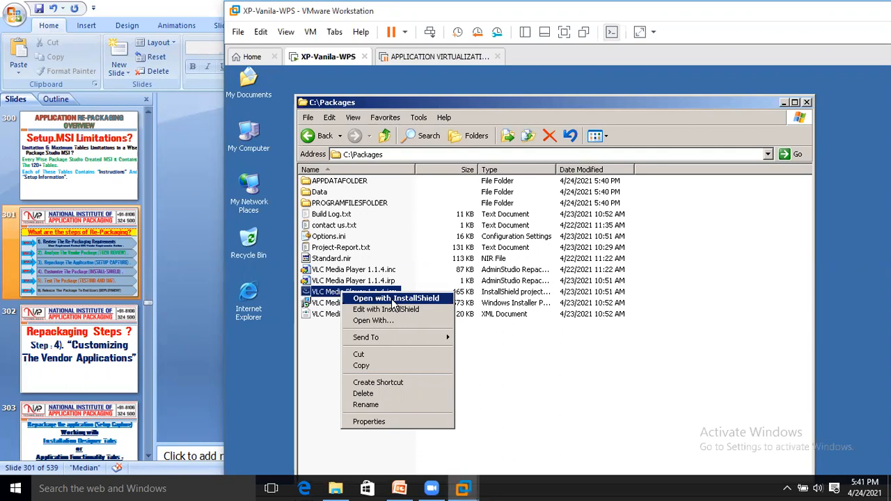
left_click(396, 300)
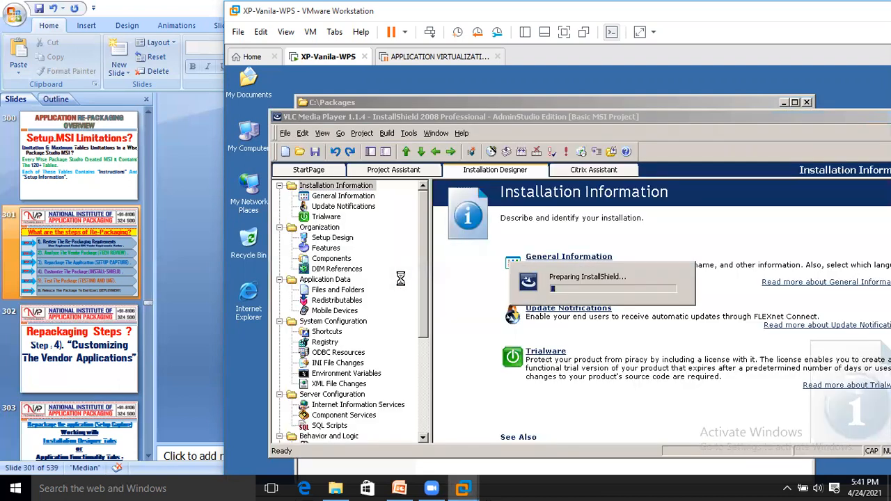
left_click(564, 32)
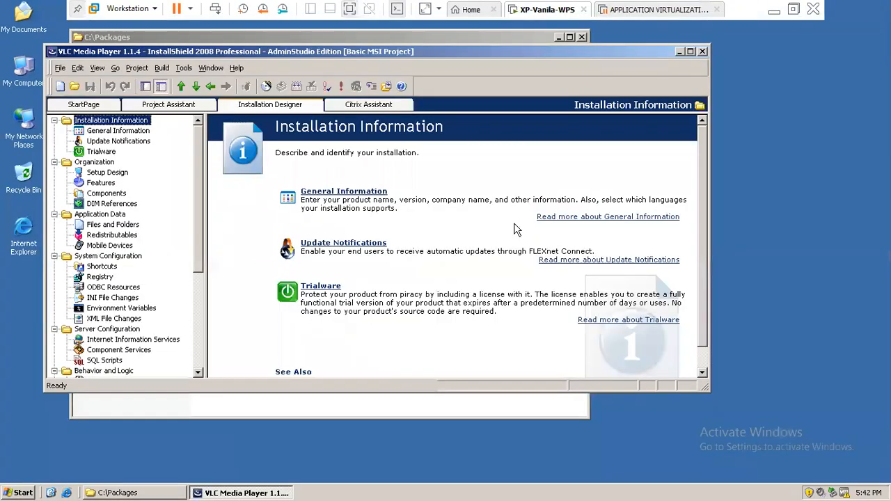
left_click(689, 52)
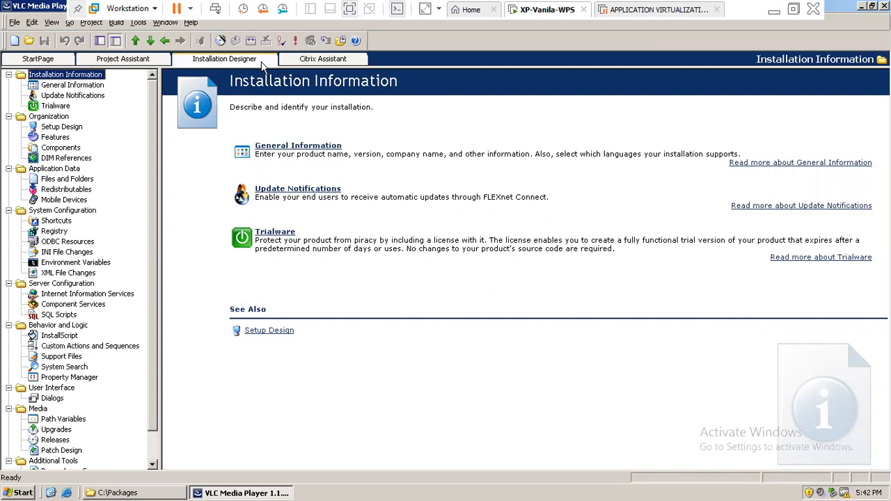
Step: Collapse every category in the Installation Designer view tree, from Installation Information through Additional Tools
left_click(8, 74)
left_click(8, 85)
left_click(8, 95)
left_click(9, 105)
left_click(9, 116)
left_click(8, 126)
left_click(8, 137)
left_click(9, 148)
left_click(8, 158)
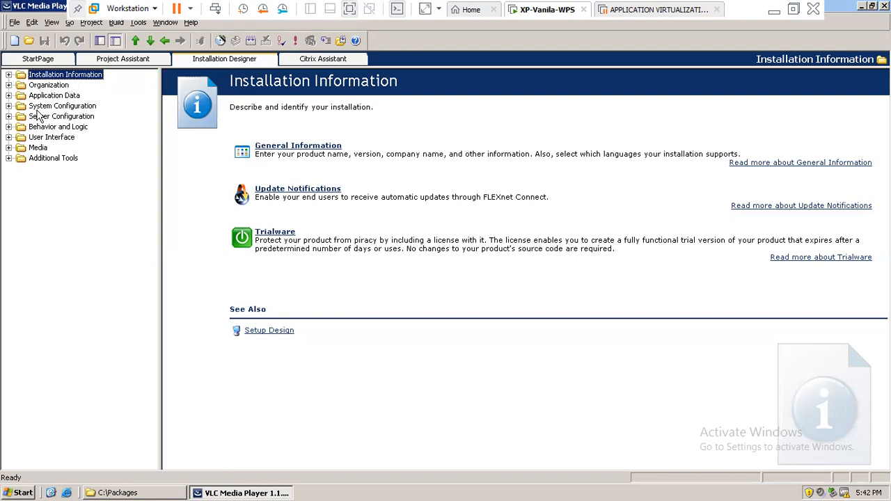
Step: Review the Installation Information category: the General Information property pages with narrowed tree panes, Update Notifications and Trialware
left_click(9, 75)
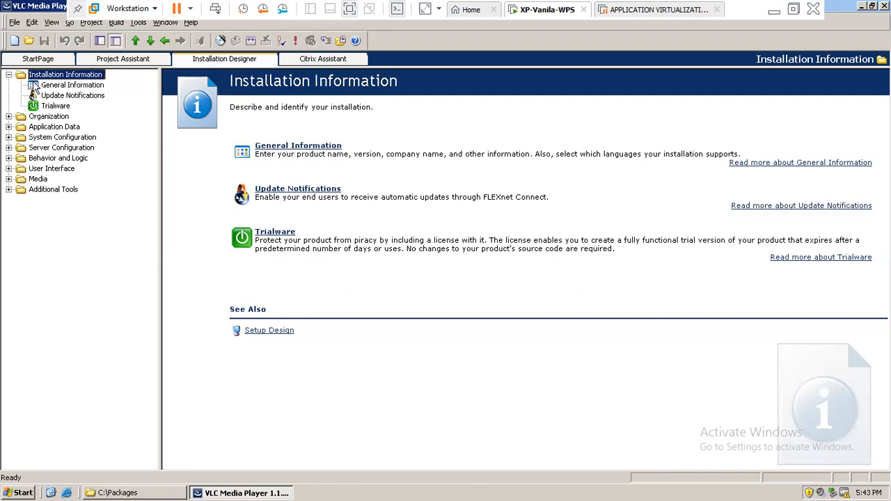
left_click(87, 86)
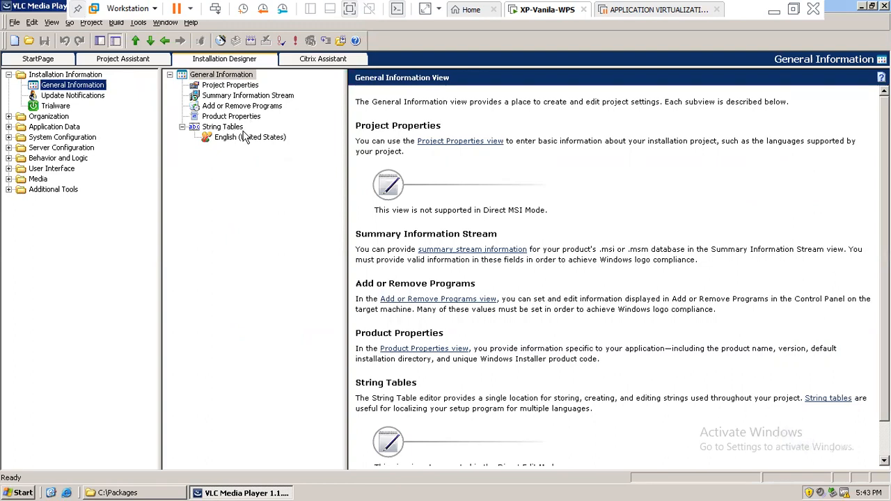
left_click(231, 85)
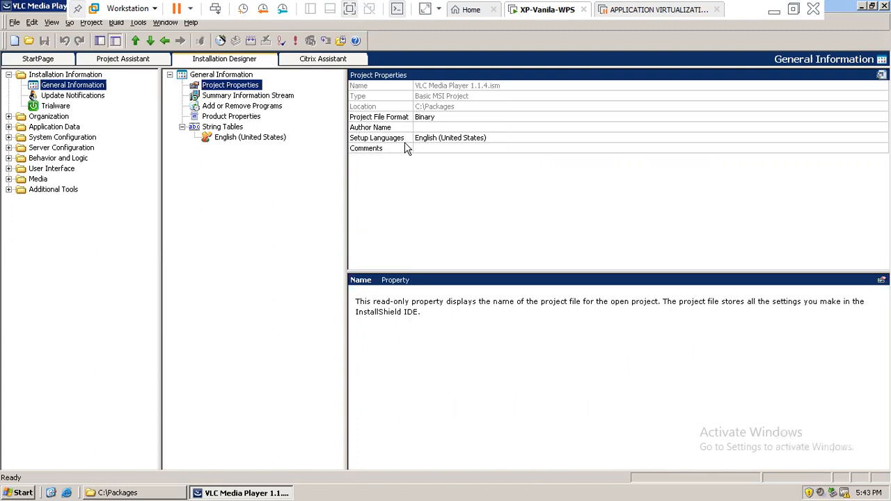
left_click(234, 97)
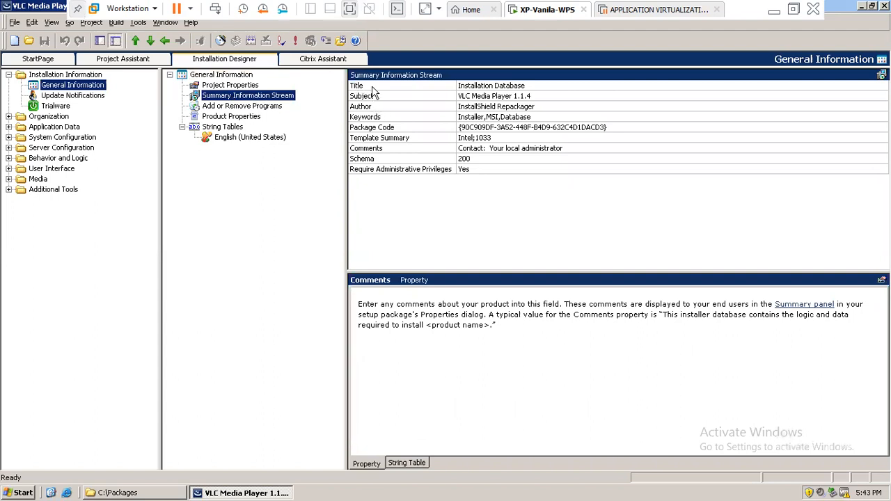
left_click_drag(162, 162, 121, 162)
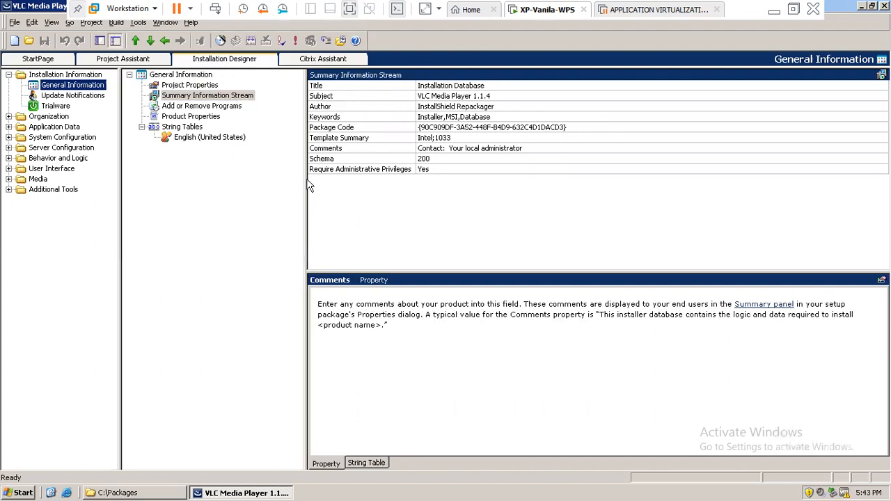
left_click_drag(304, 177, 269, 177)
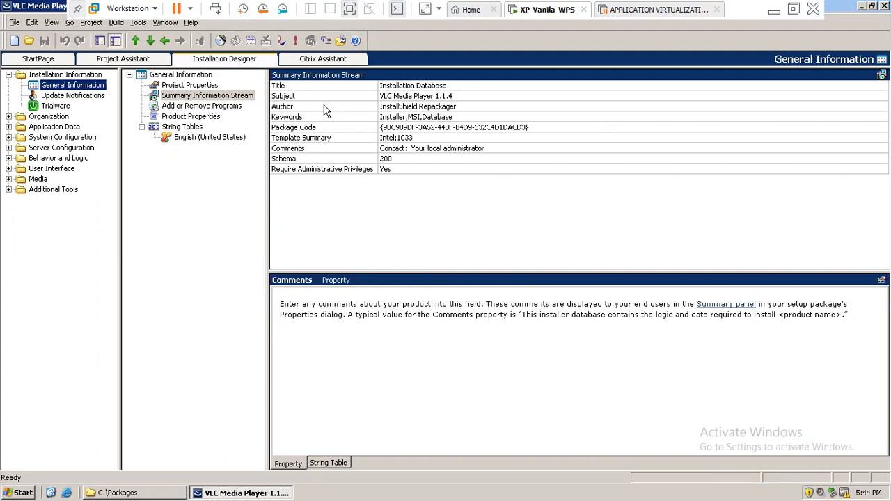
left_click(206, 106)
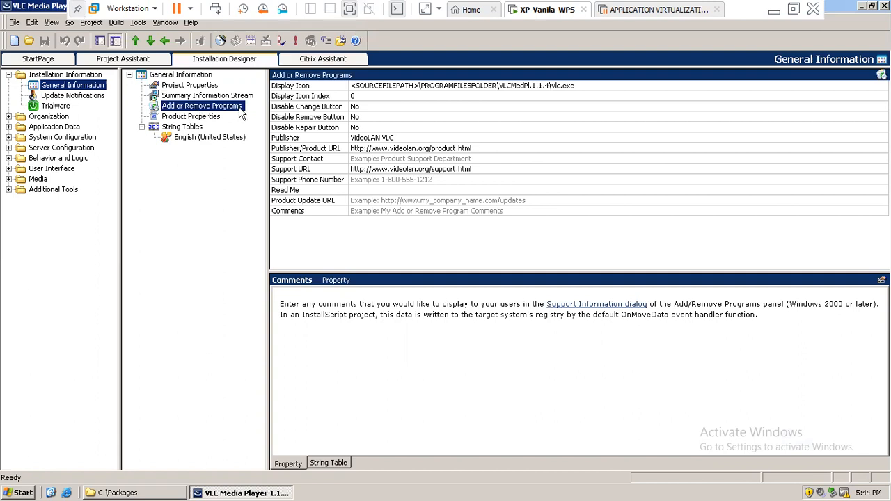
left_click(191, 119)
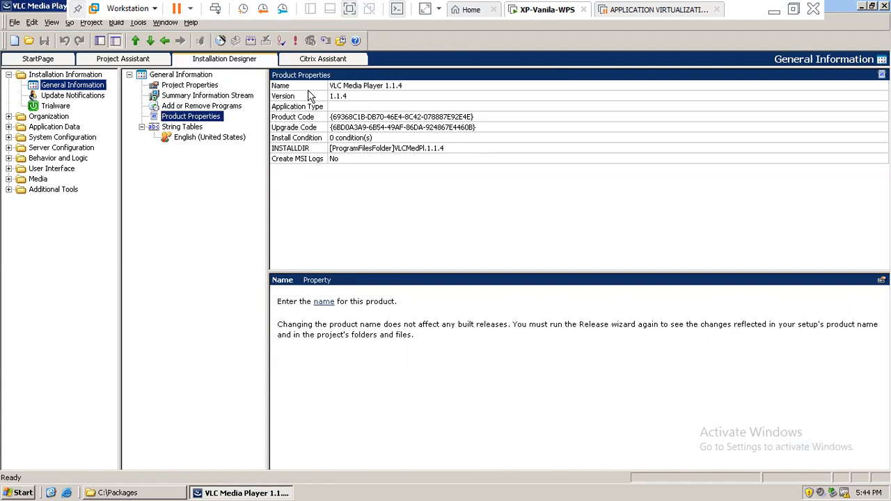
left_click(74, 98)
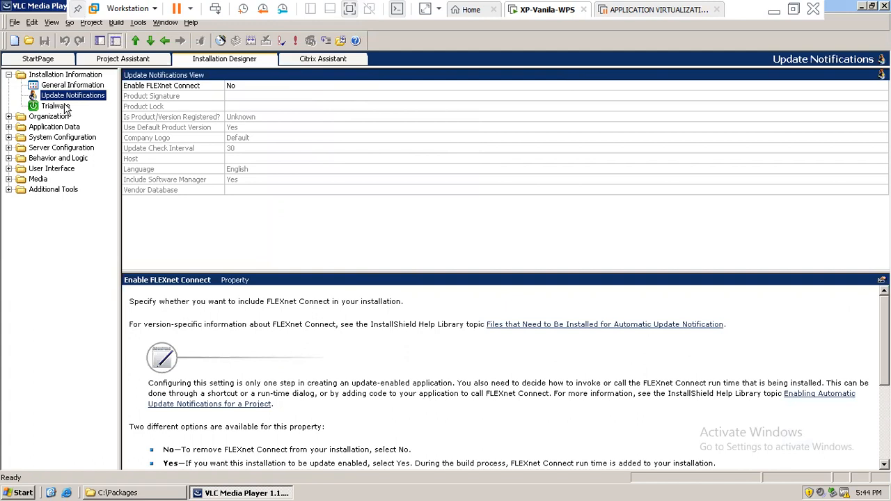
left_click(63, 108)
Step: Expand the Organization category and examine its Setup Design view, comparing the Features and Components views
left_click(10, 116)
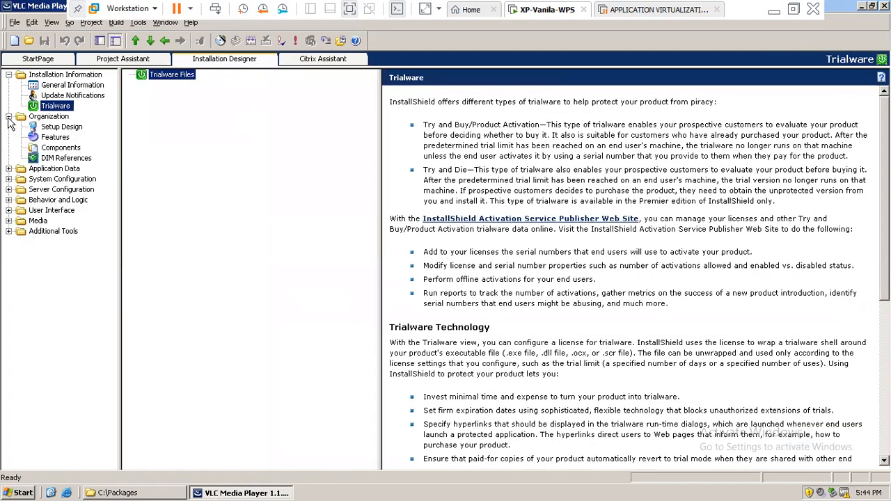
left_click(56, 117)
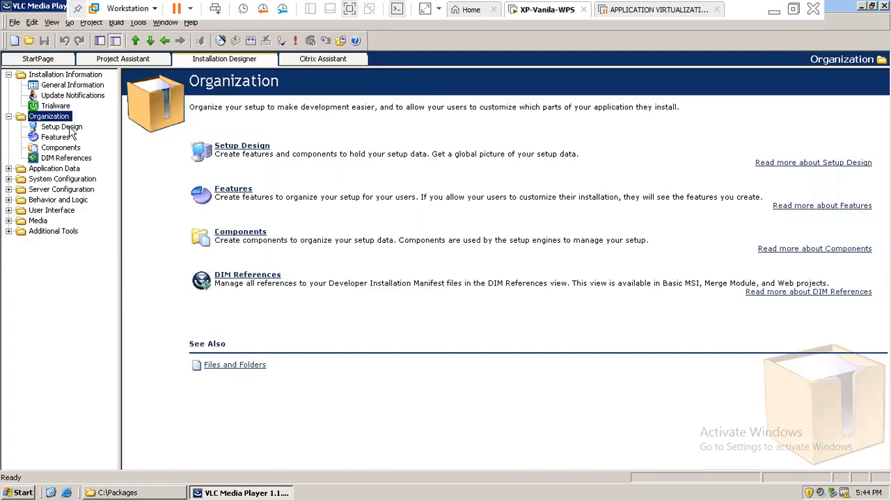
left_click(68, 128)
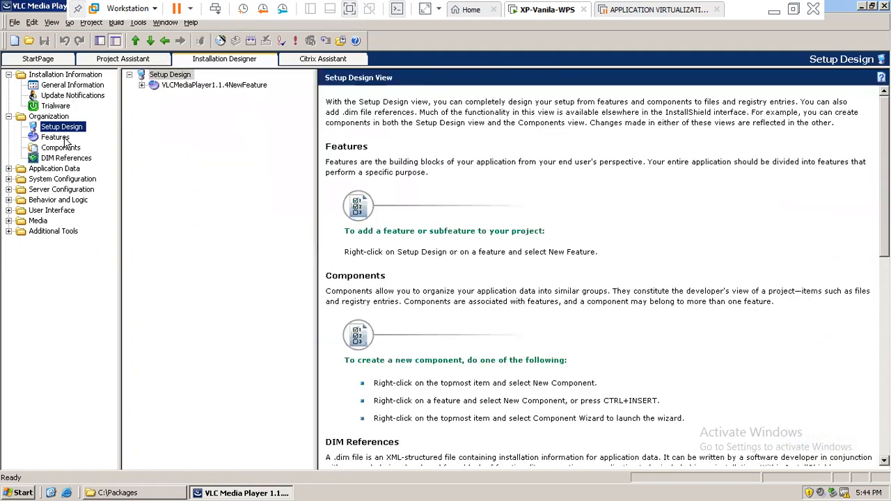
left_click(63, 138)
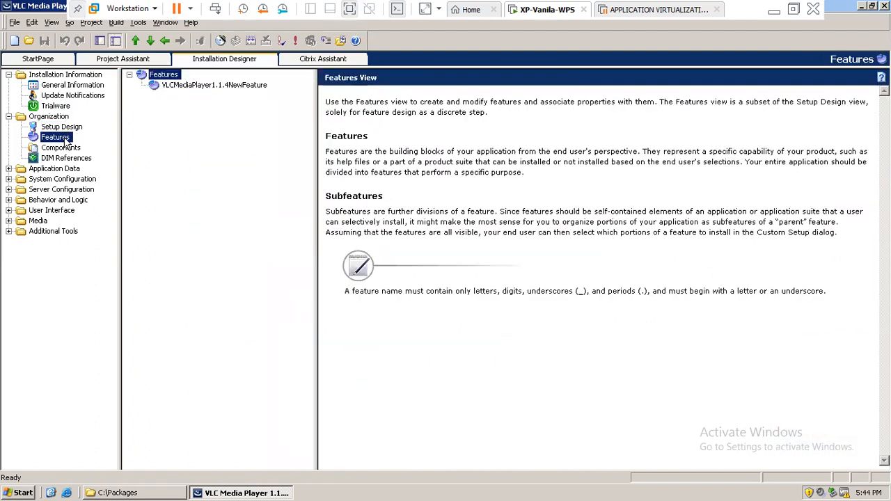
left_click(64, 147)
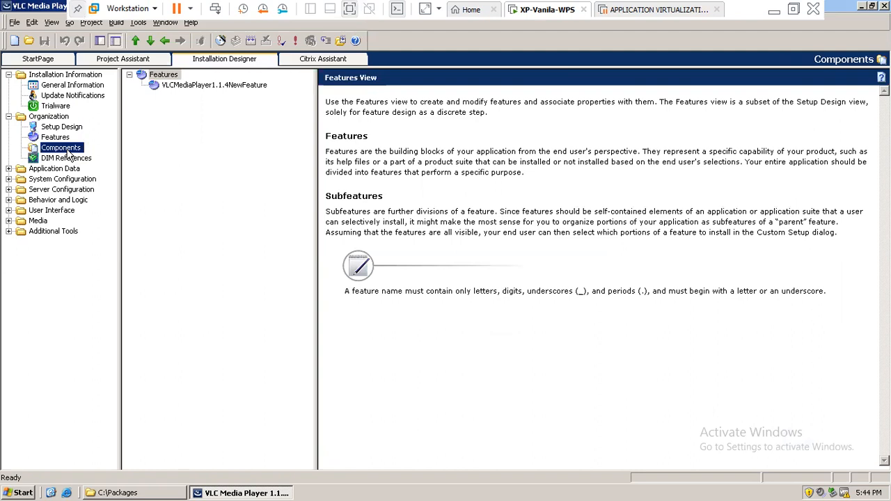
left_click(60, 139)
left_click(63, 148)
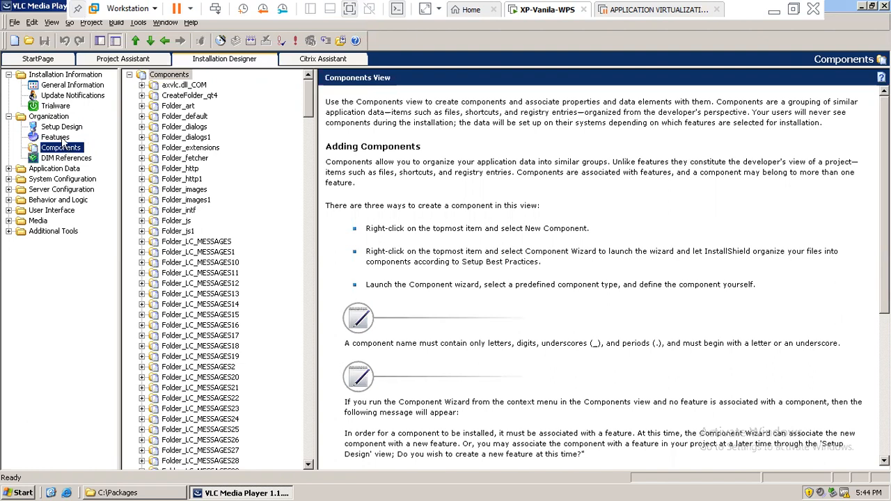
left_click(62, 139)
left_click(64, 149)
left_click(57, 140)
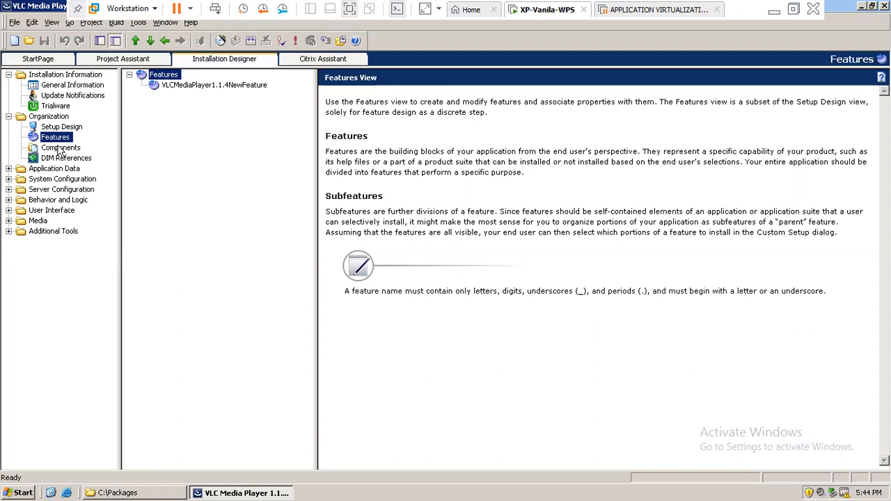
left_click(60, 147)
Step: Expand the Application Data category and look through Files and Folders, Redistributables and Mobile Devices
left_click(55, 169)
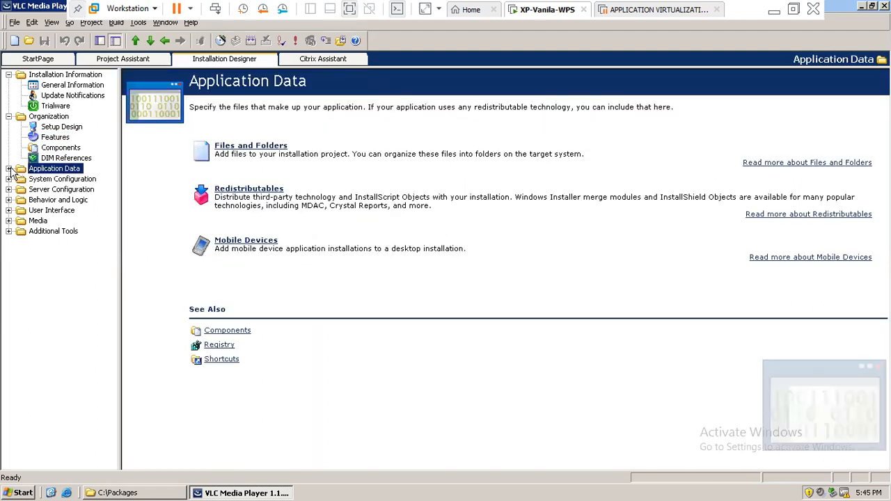
left_click(9, 169)
left_click(65, 179)
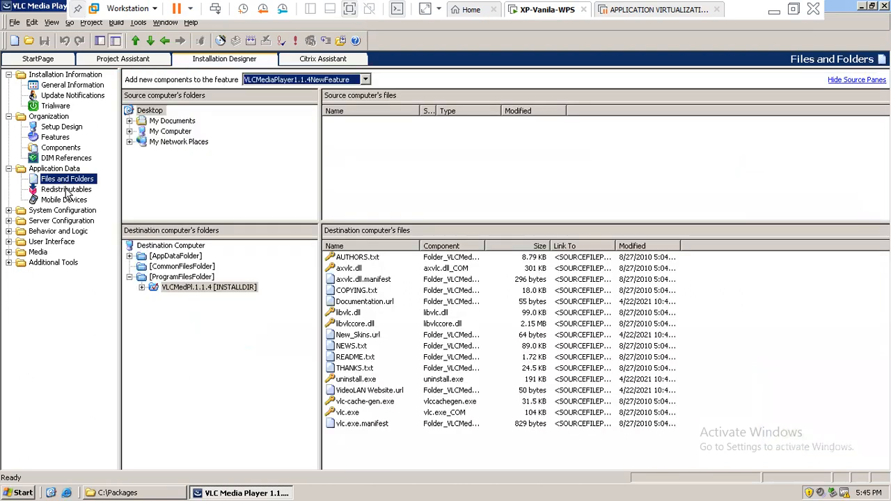
left_click(65, 191)
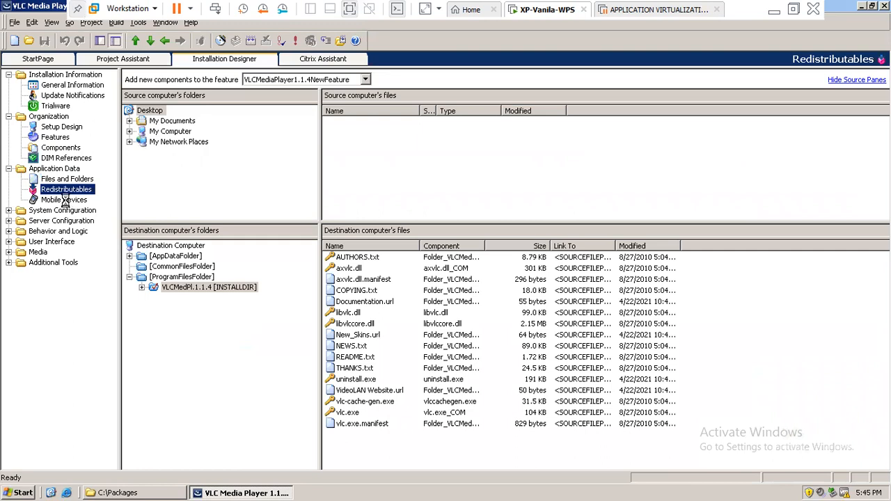
left_click(64, 200)
Step: Expand System Configuration and look through Shortcuts, Registry, ODBC Resources, INI File Changes, Environment Variables and XML File Changes
left_click(9, 210)
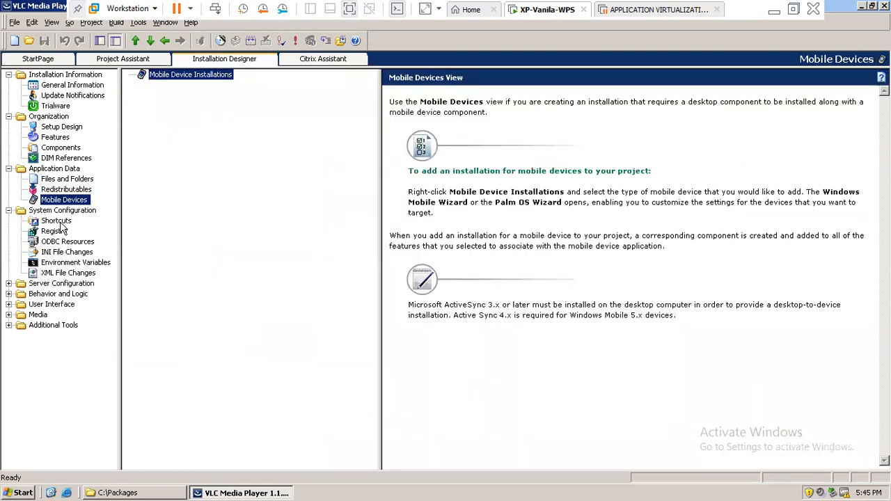
left_click(58, 222)
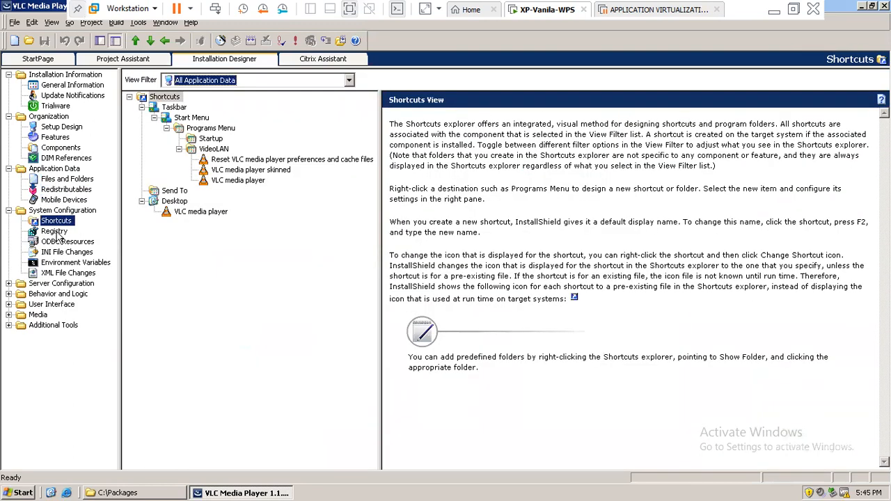
left_click(57, 231)
left_click(61, 242)
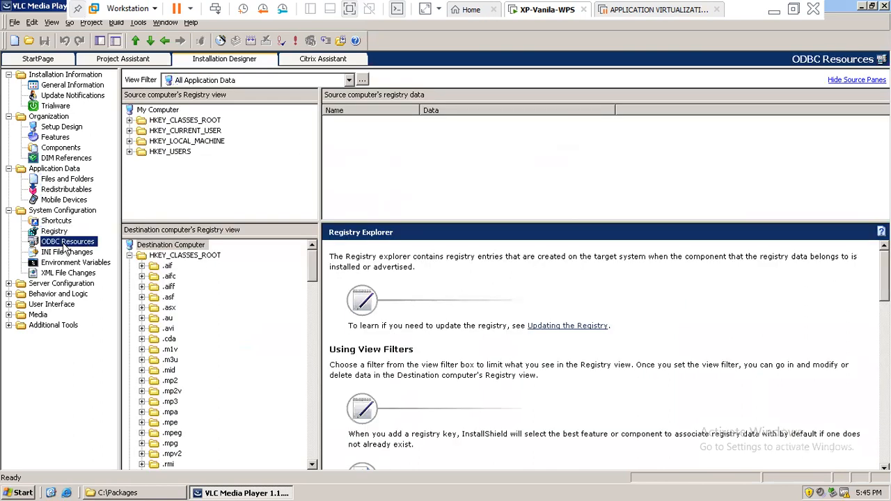
left_click(66, 252)
left_click(68, 264)
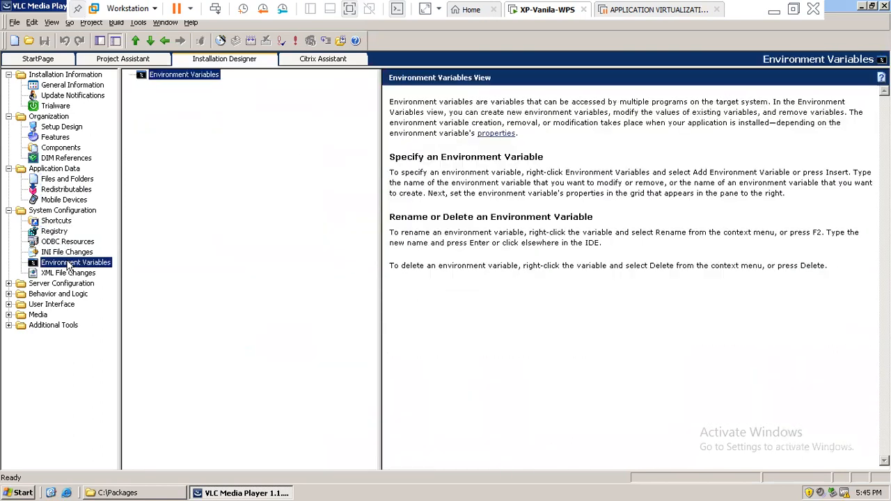
left_click(66, 273)
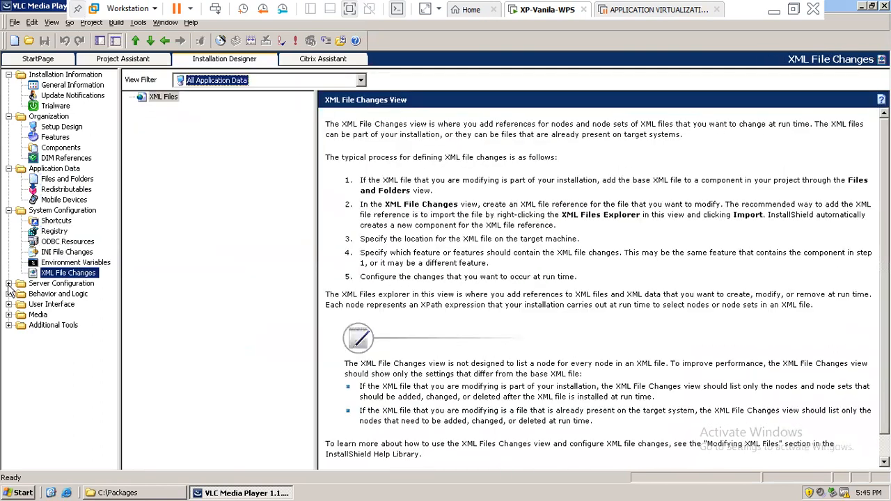
Step: Expand the Server Configuration category and look at Internet Information Services and Component Services
left_click(9, 283)
left_click(72, 295)
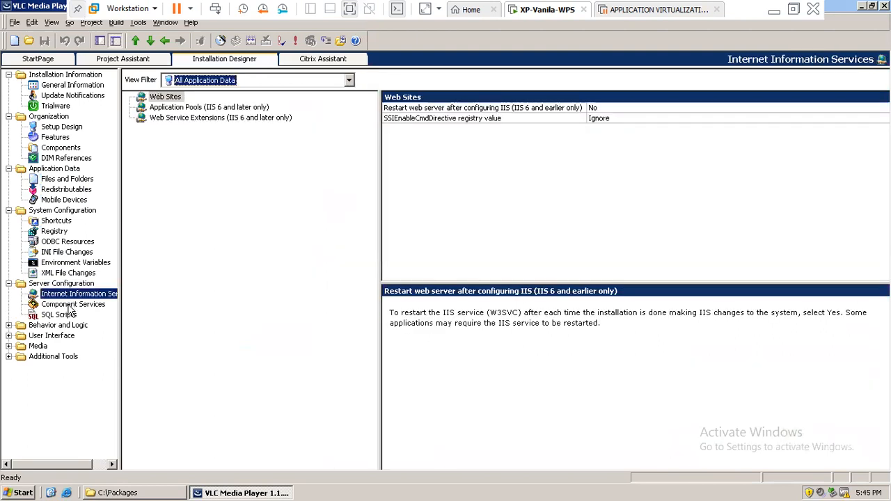
left_click(69, 304)
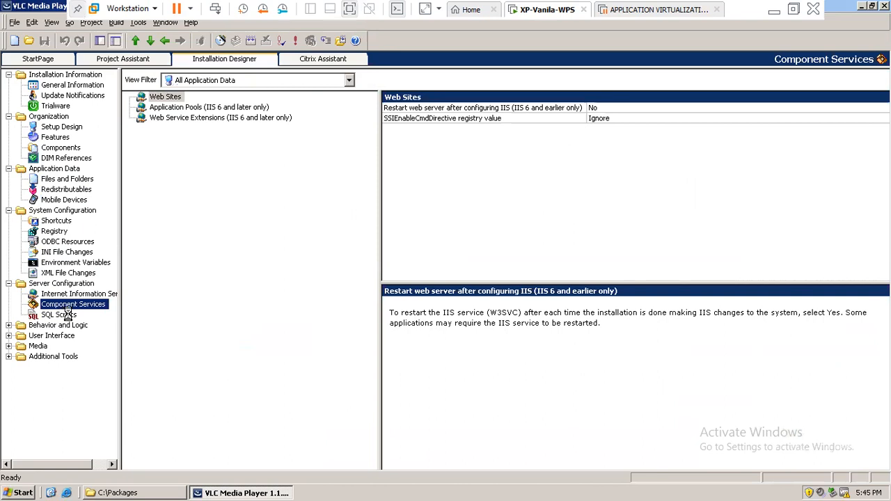
Step: Expand the Behavior and Logic category and look through InstallScript, Custom Actions and Sequences, System Search and Property Manager
left_click(53, 327)
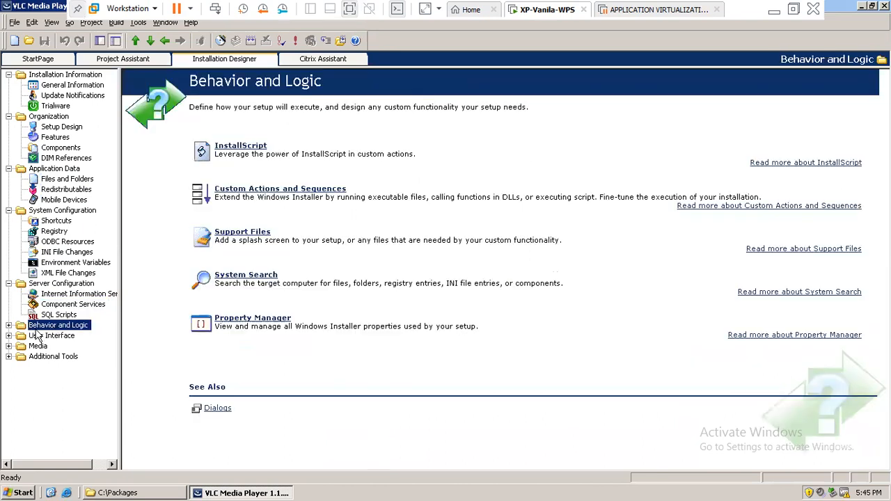
left_click(9, 325)
left_click(61, 337)
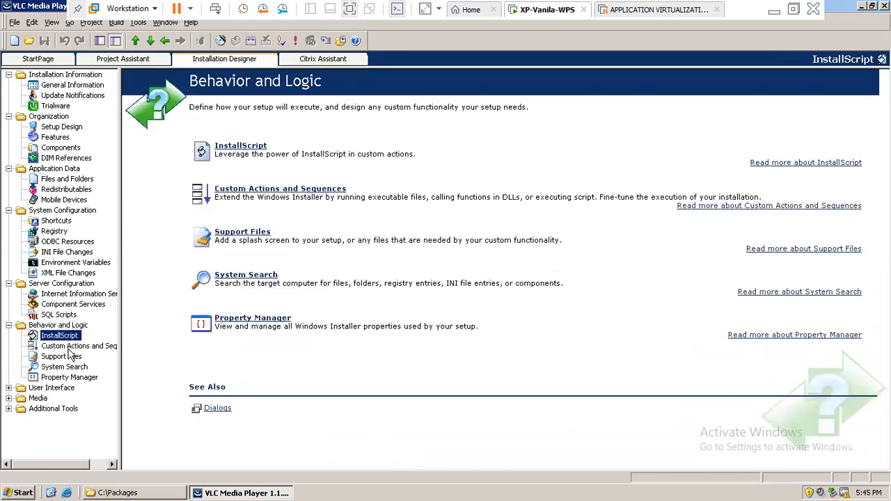
left_click(64, 346)
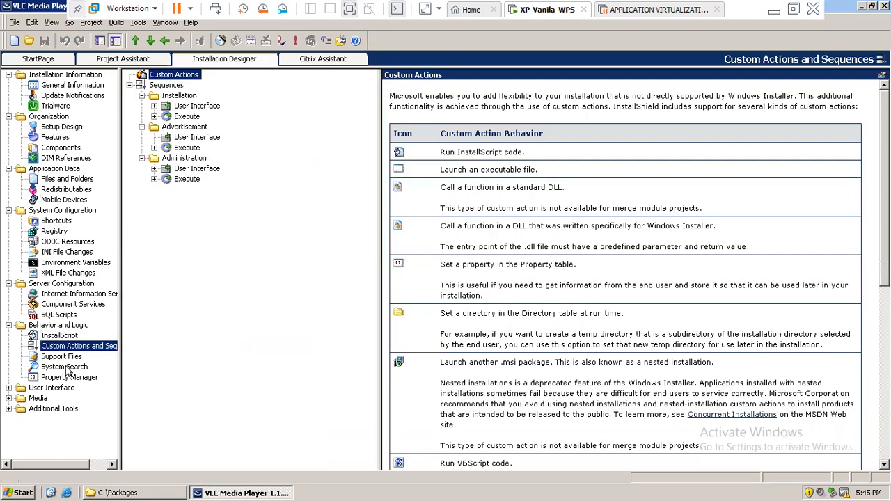
left_click(65, 366)
left_click(67, 381)
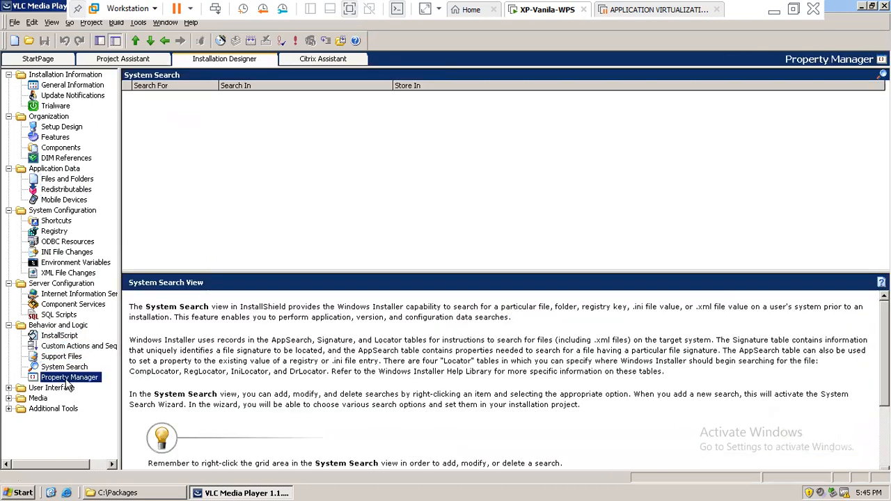
Step: Expand the User Interface and Media categories and look through Dialogs, Path Variables, Upgrades, Releases and Patch Design
left_click(9, 388)
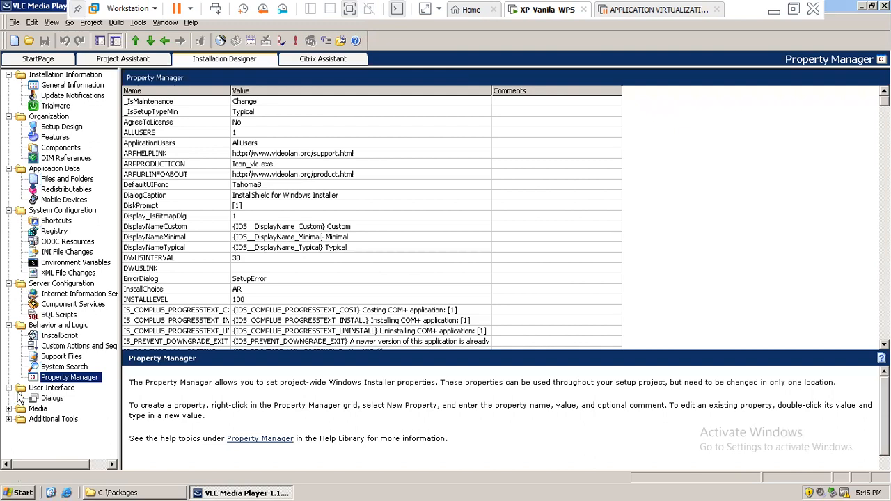
left_click(54, 400)
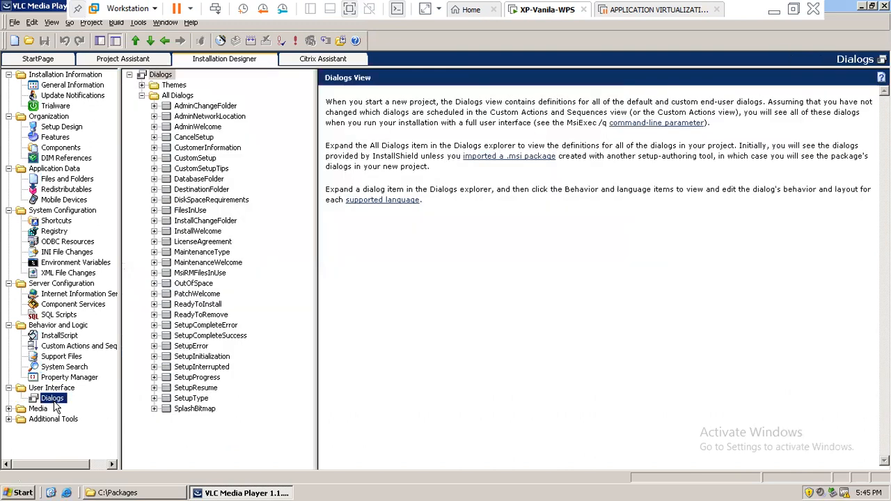
left_click(9, 408)
left_click(55, 420)
scroll(113, 437, "down", 1)
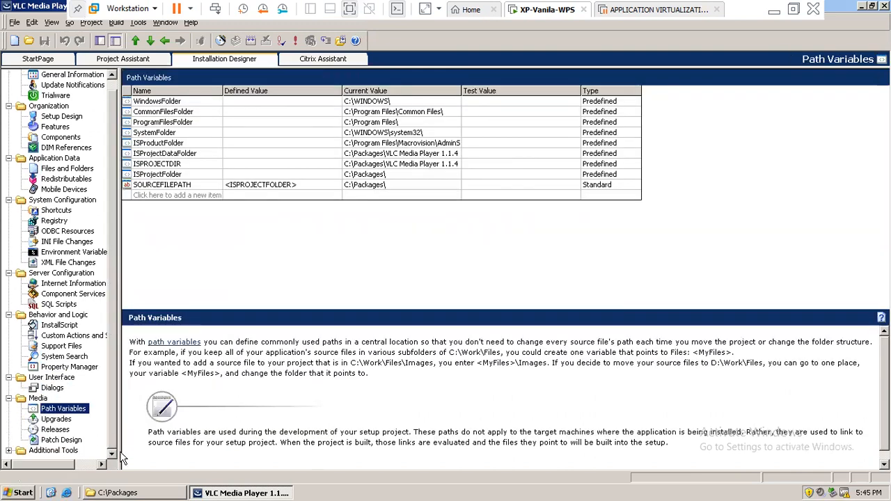
left_click(56, 418)
left_click(56, 430)
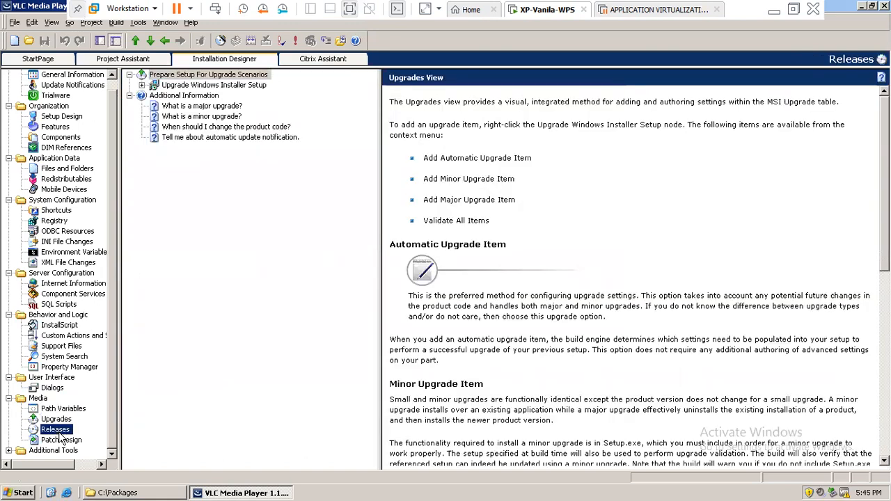
left_click(61, 440)
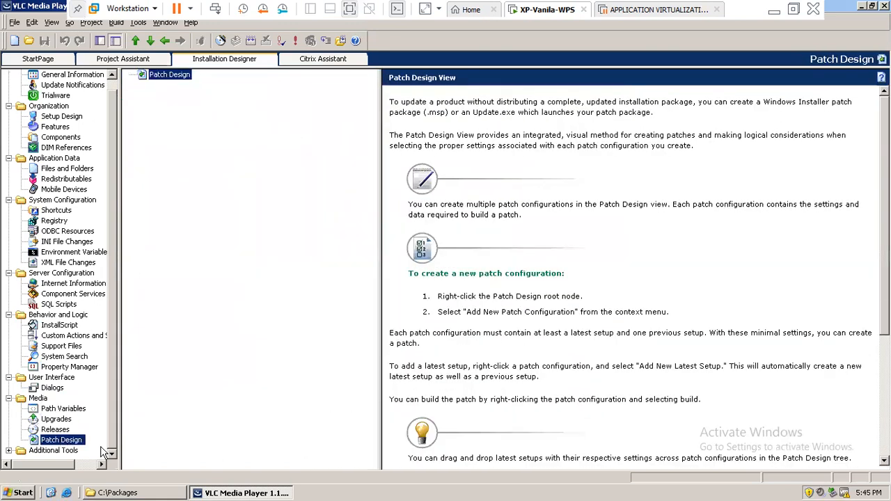
Step: Expand the Additional Tools category and look at Dependency Scanners and the Direct Editor's list of MSI tables
left_click(8, 450)
left_click(54, 419)
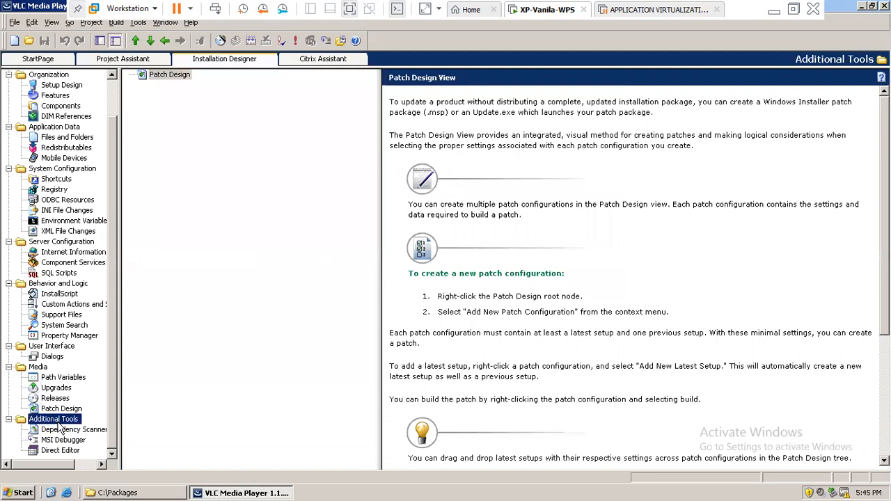
left_click(70, 430)
left_click(59, 450)
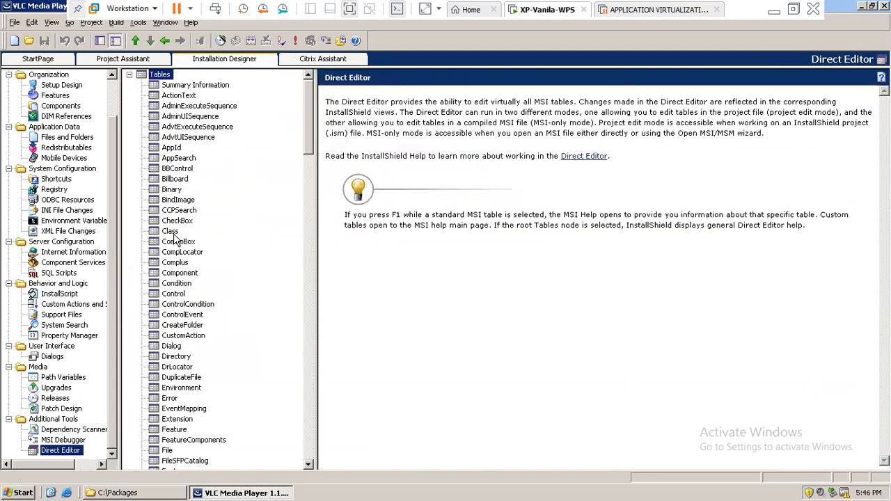
left_click_drag(307, 142, 304, 83)
scroll(114, 385, "up", 2)
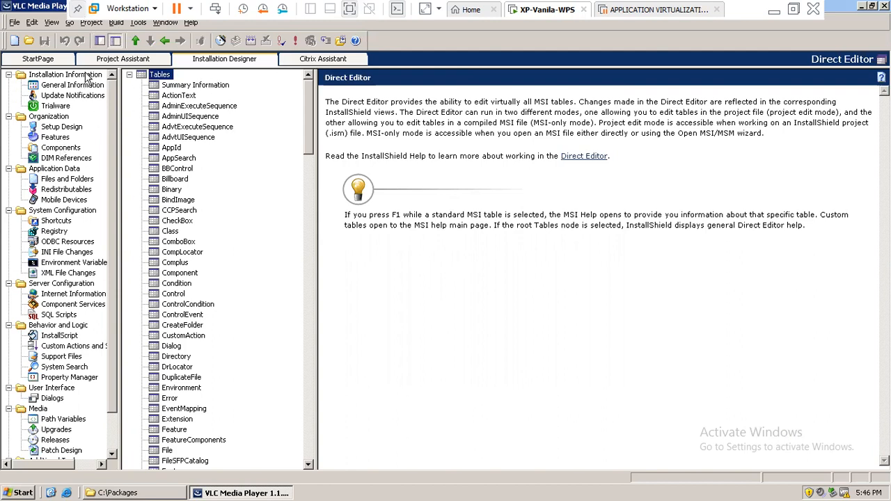
Step: Switch to the C:\Packages folder window in Windows Explorer and clear the file selection
left_click(126, 493)
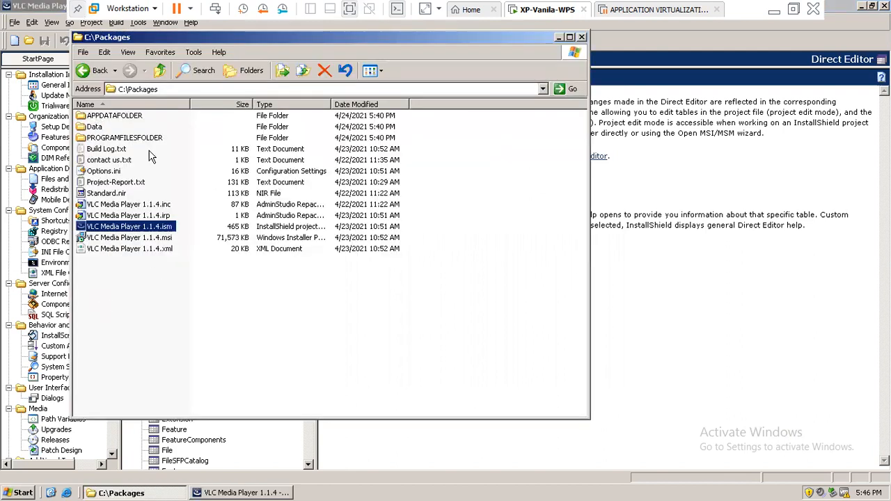
left_click(153, 311)
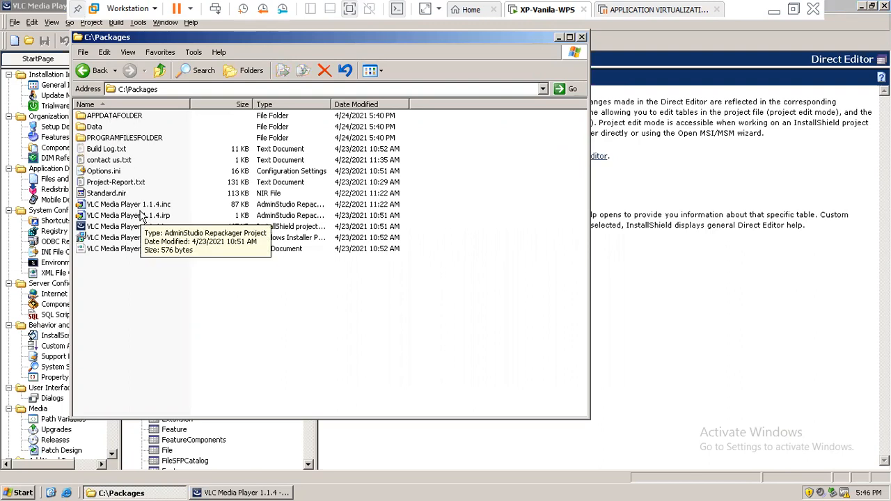
right_click(130, 285)
left_click(147, 318)
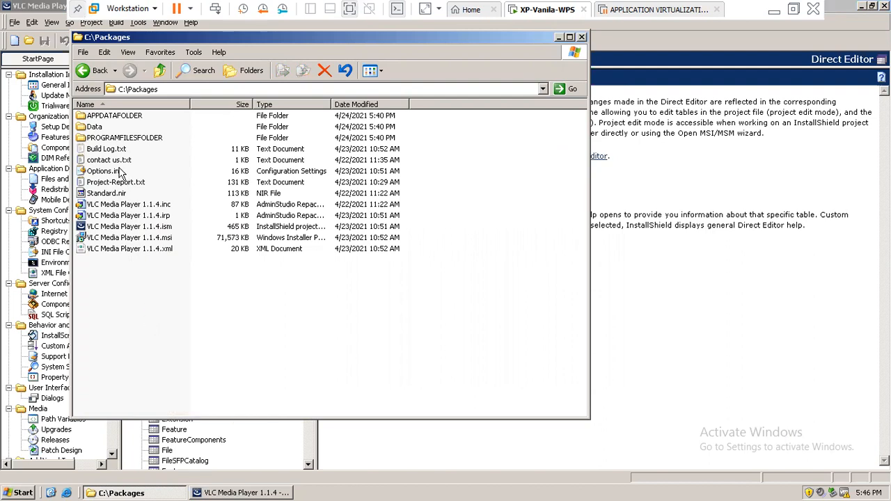
Step: Examine the files in the vlc subfolder of APPDATAFOLDER and return to C:\Packages
left_click(115, 117)
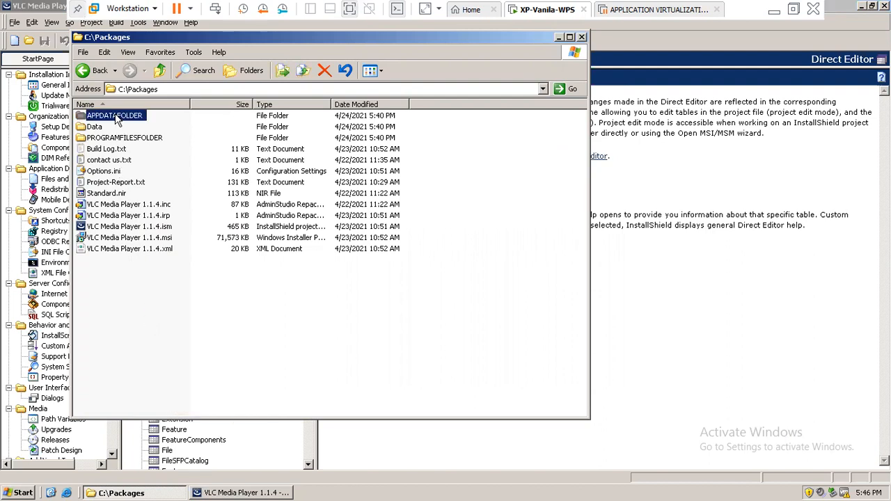
double_click(116, 117)
left_click(89, 117)
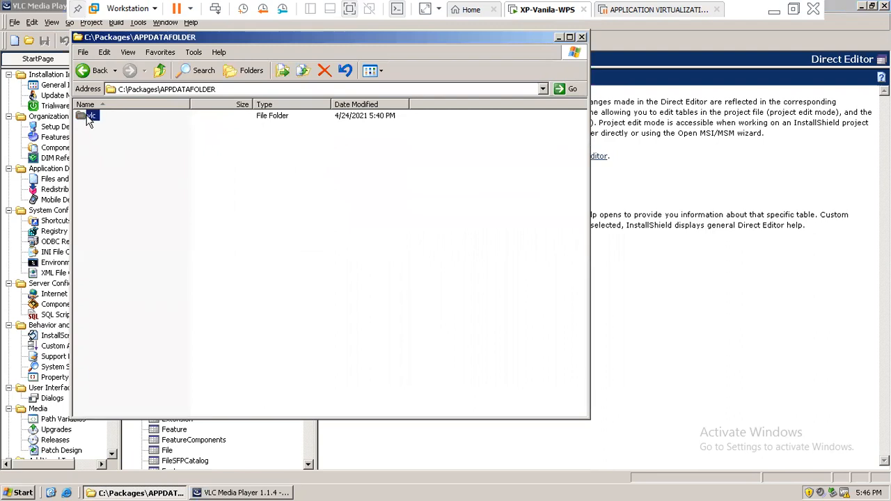
double_click(89, 118)
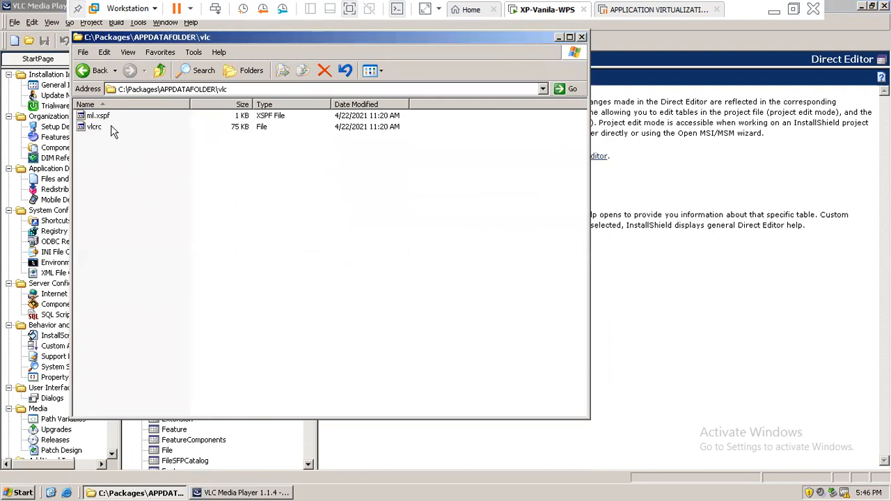
left_click(89, 73)
left_click(85, 69)
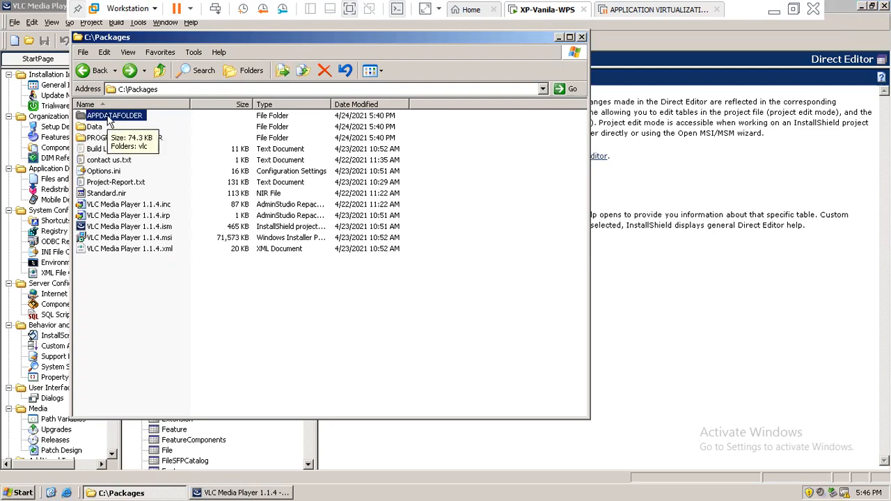
double_click(109, 118)
double_click(109, 119)
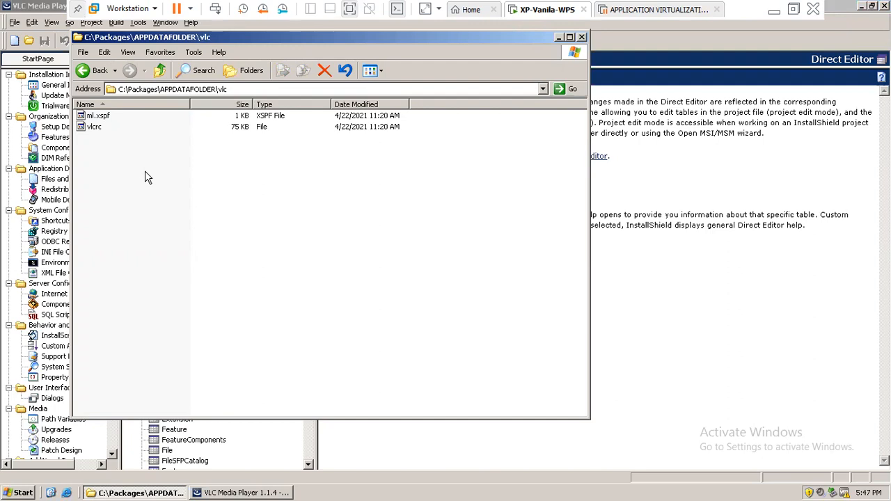
left_click(92, 72)
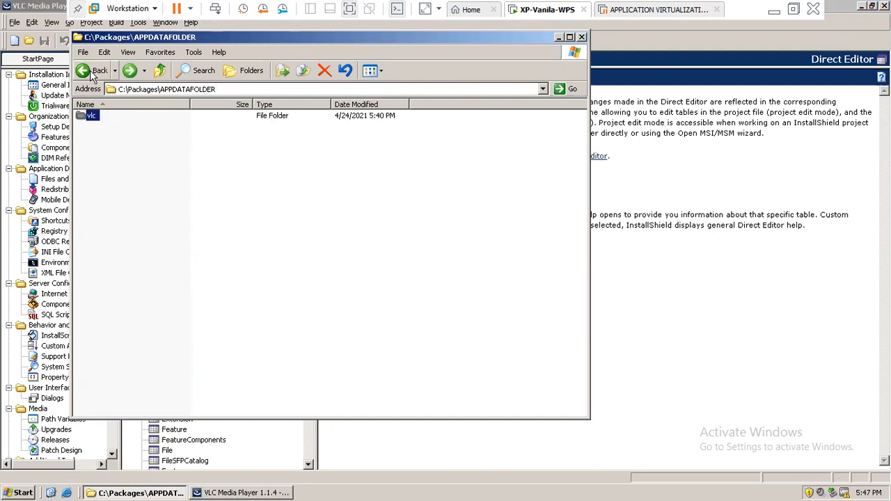
left_click(91, 72)
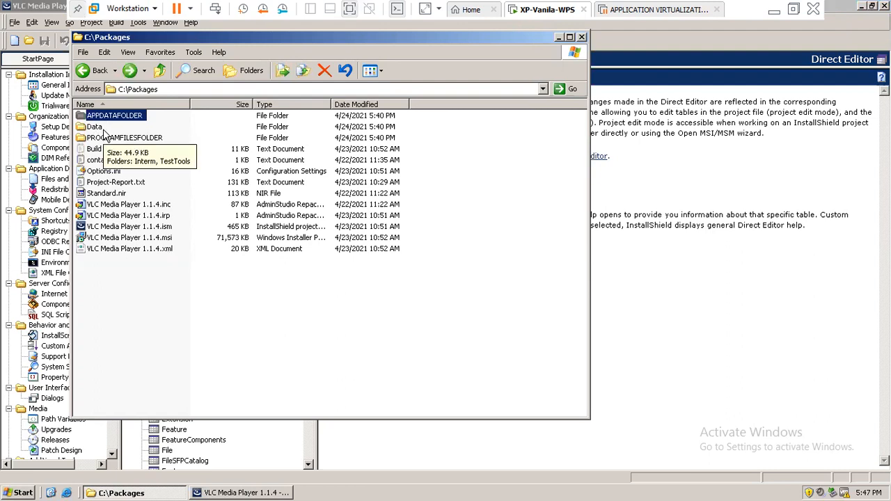
Step: Examine the Interm and TestTools subfolders of the Data folder and return to C:\Packages
double_click(102, 131)
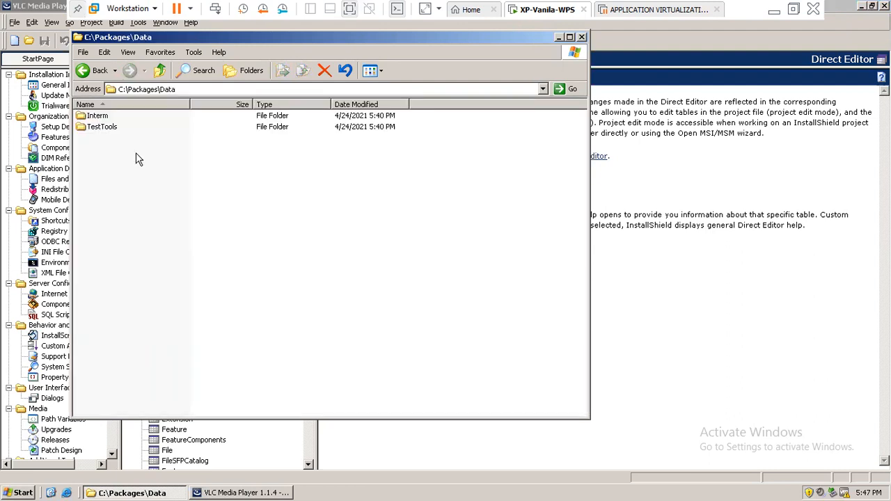
double_click(106, 118)
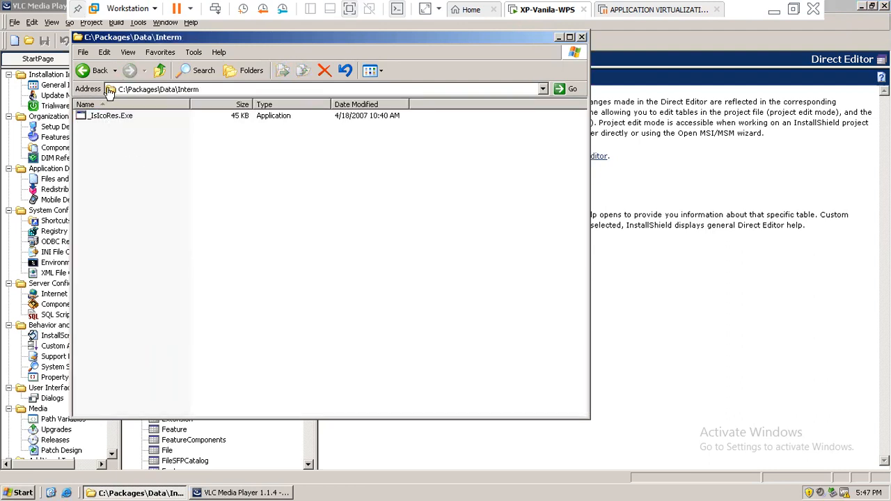
left_click(87, 72)
double_click(104, 126)
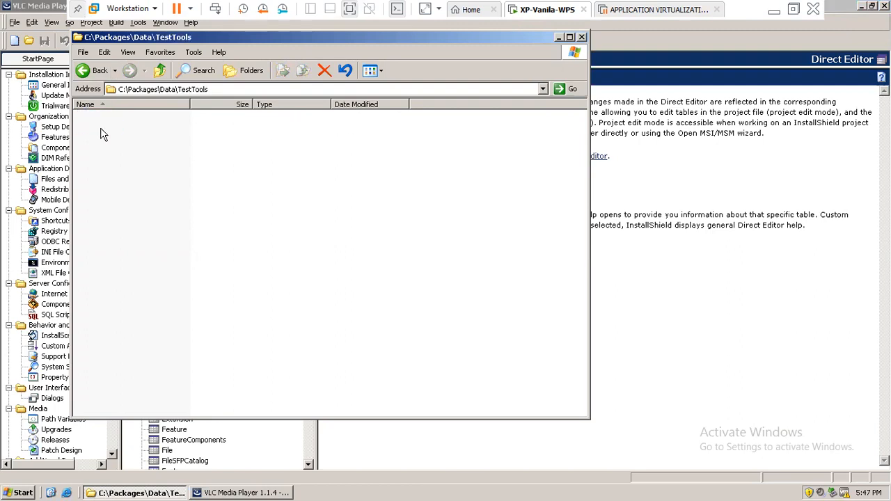
left_click(93, 71)
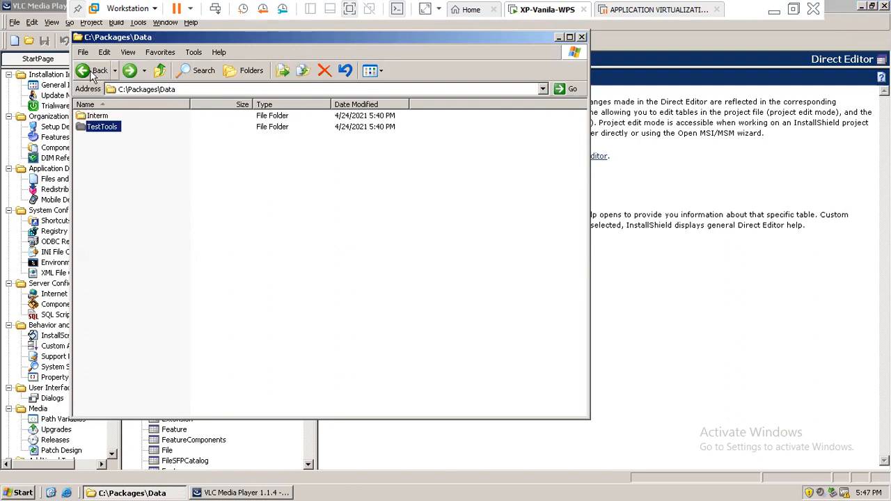
left_click(93, 72)
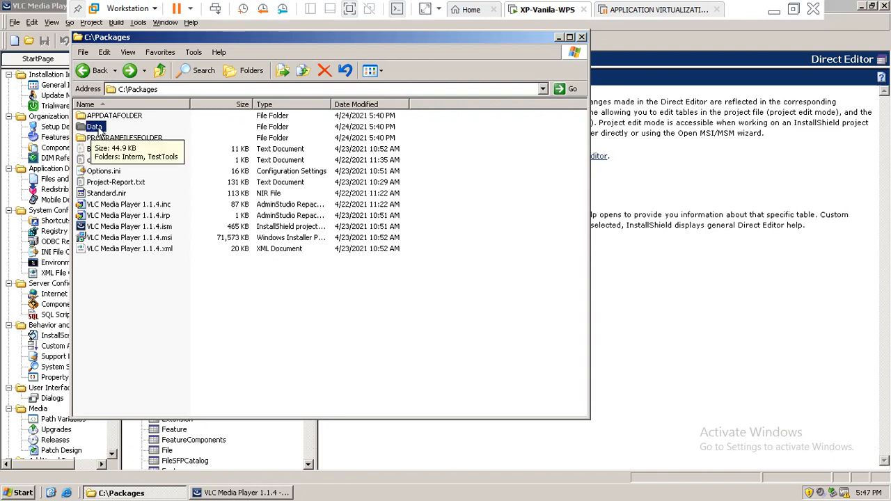
double_click(99, 128)
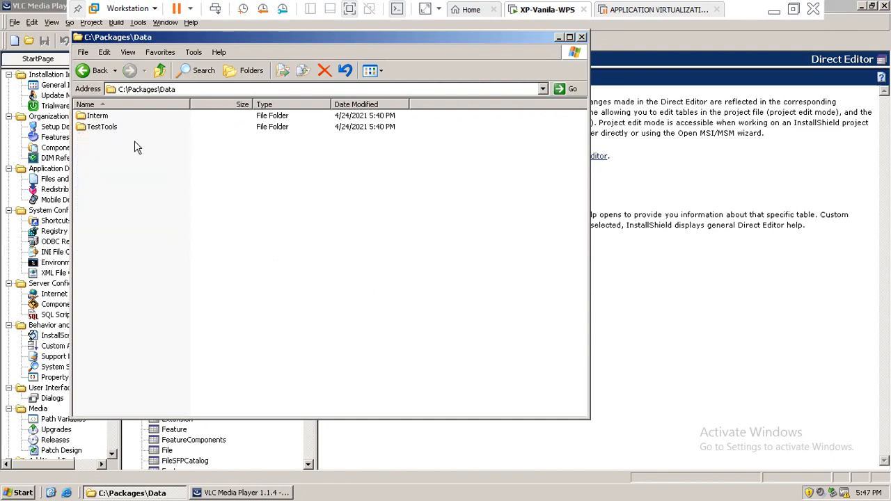
double_click(97, 128)
left_click(94, 70)
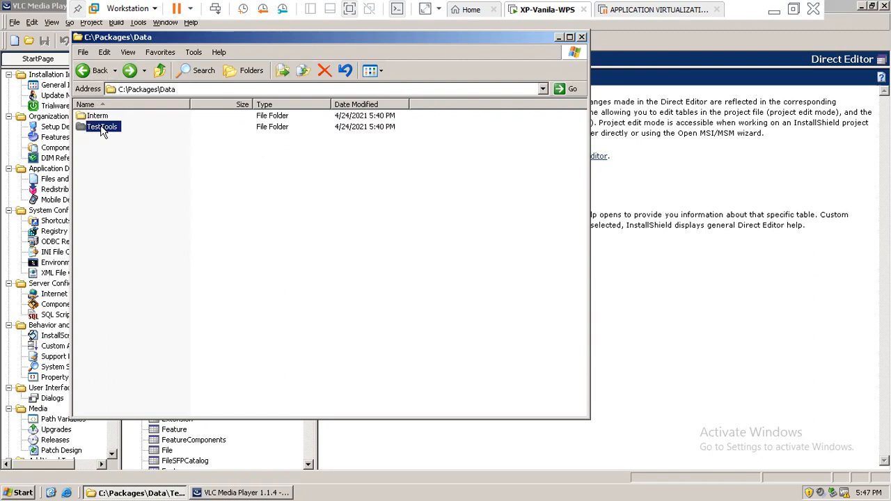
double_click(99, 117)
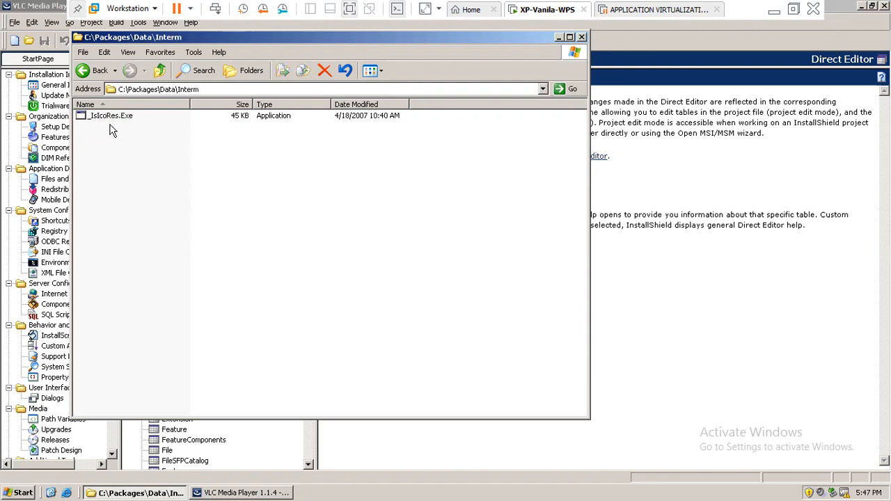
left_click(93, 72)
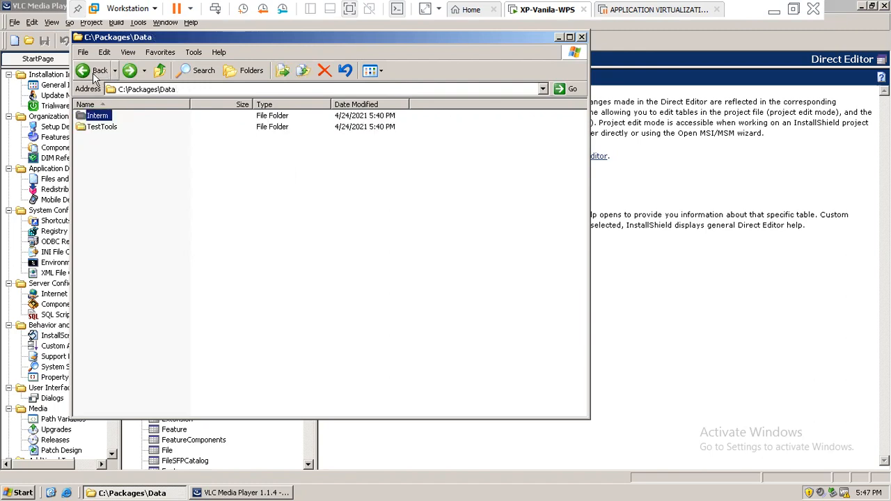
left_click(94, 72)
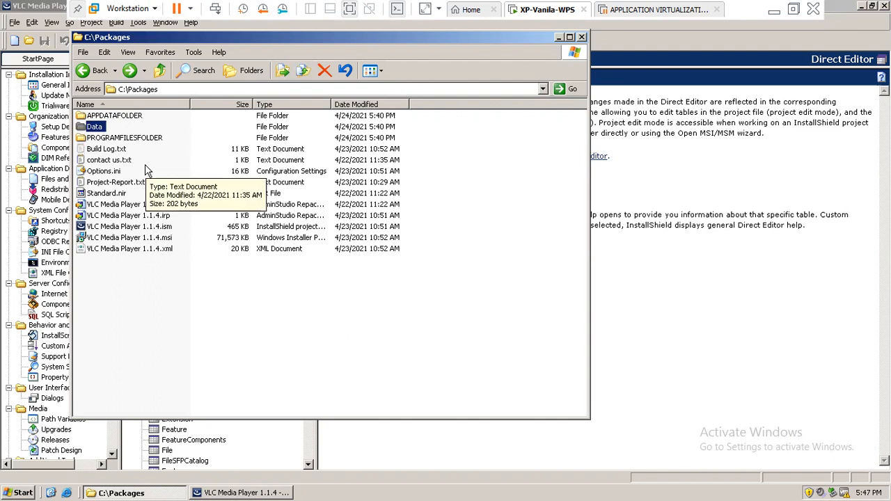
Step: Examine the application files in PROGRAMFILESFOLDER\VLCMedPl.1.1.4 and return to C:\Packages
double_click(139, 138)
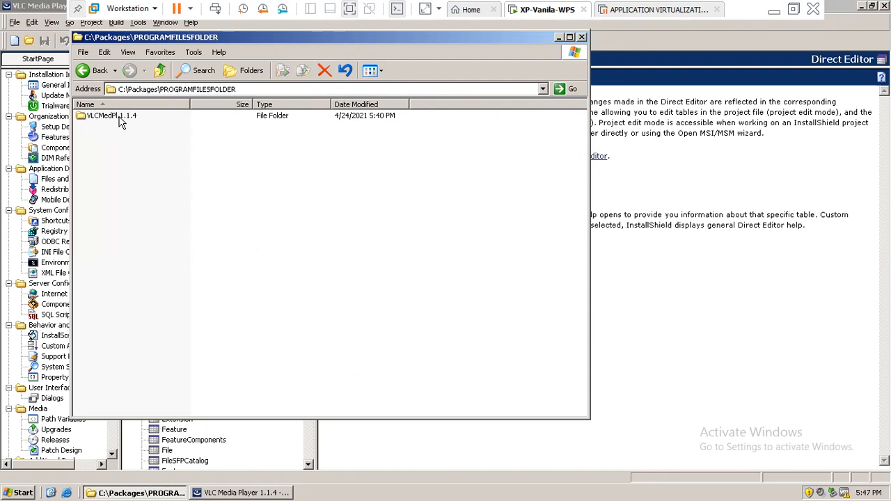
double_click(119, 118)
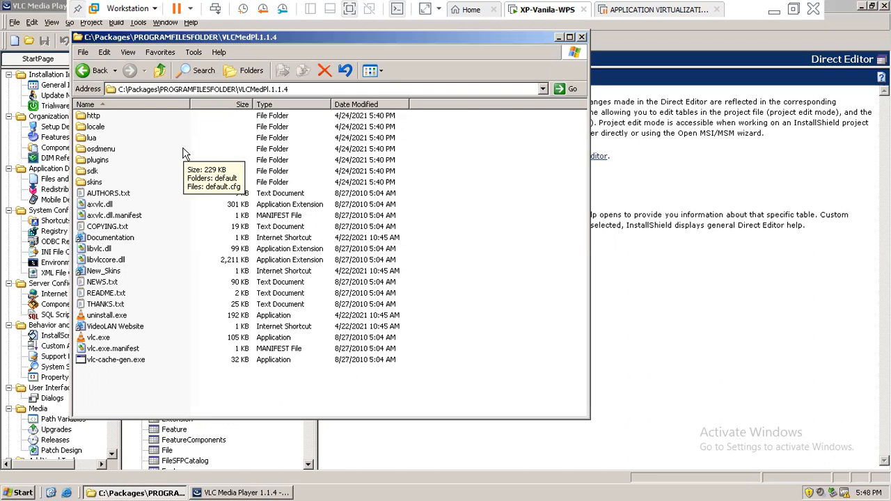
left_click(91, 70)
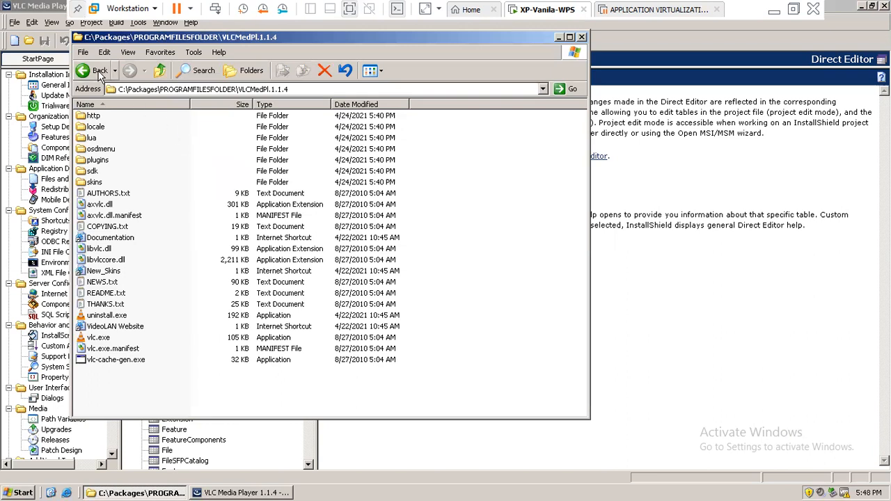
left_click(97, 72)
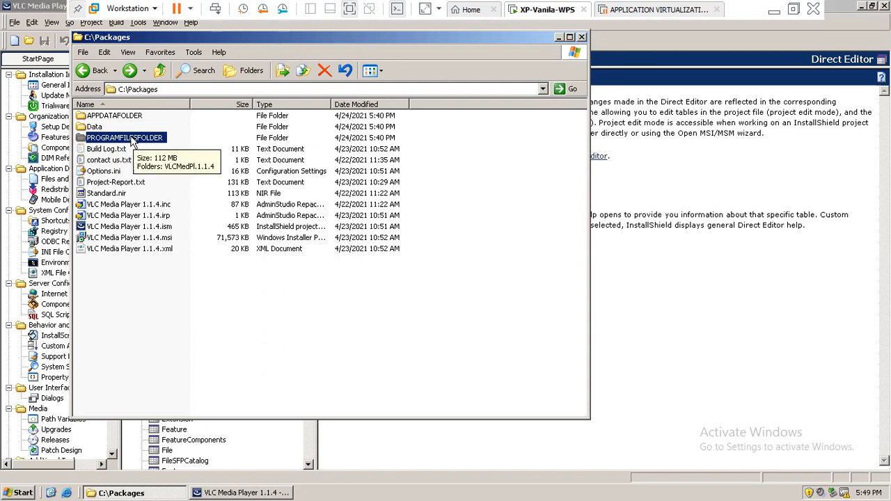
double_click(134, 139)
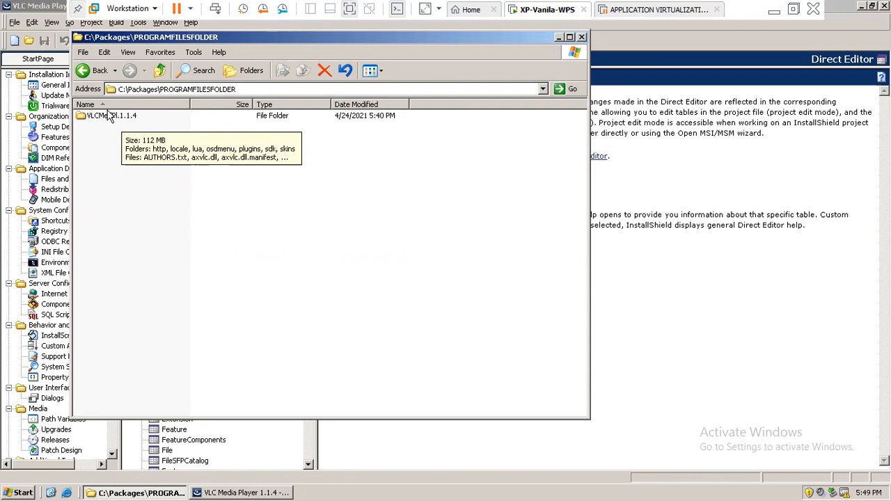
left_click(110, 120)
double_click(110, 117)
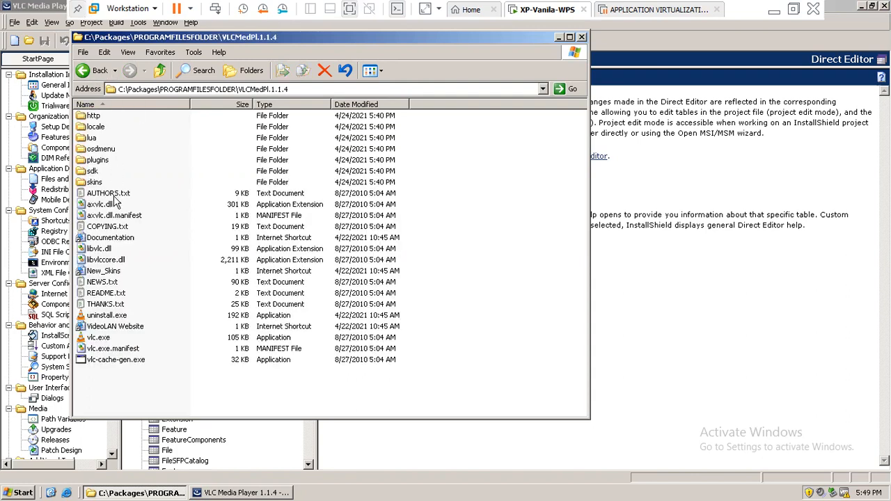
mouse_move(116, 134)
left_click(98, 72)
left_click(101, 75)
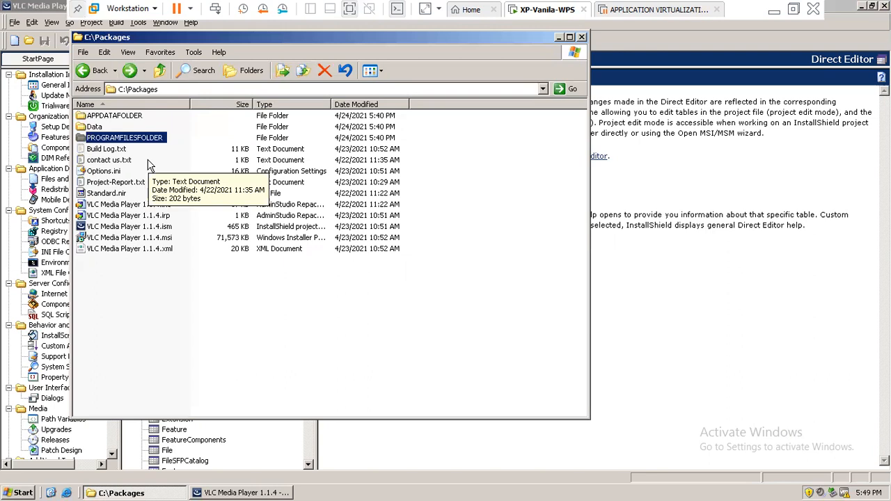
Step: Point out Build Log.txt, Options.ini, Project-Report.txt and Standard.nir in C:\Packages by selecting each in turn
left_click(105, 151)
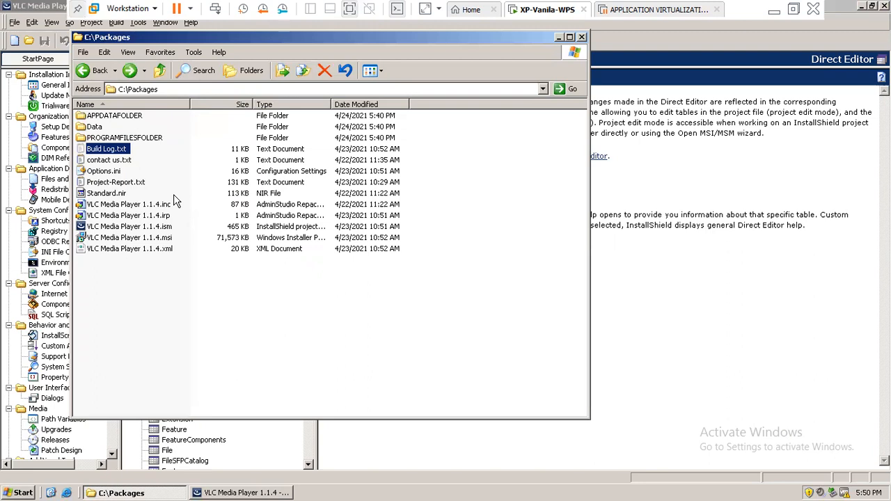
left_click(101, 173)
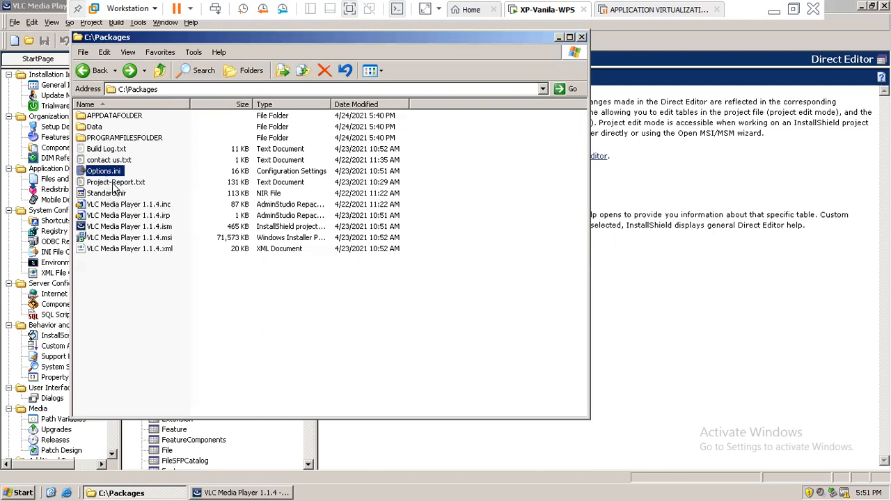
left_click(113, 184)
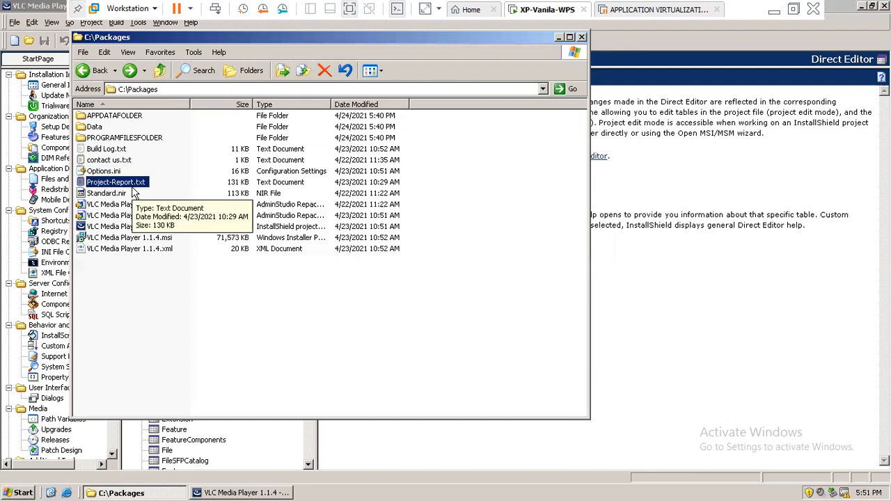
left_click(115, 196)
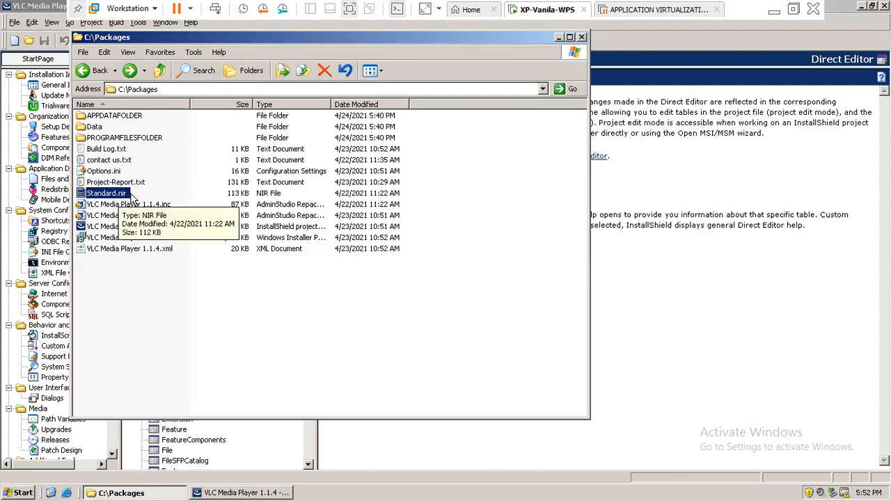
Step: Go through the VLC Media Player 1.1.4 .inc, .irp, .ism, .msi and .xml files one by one and clear the selection
left_click(153, 205)
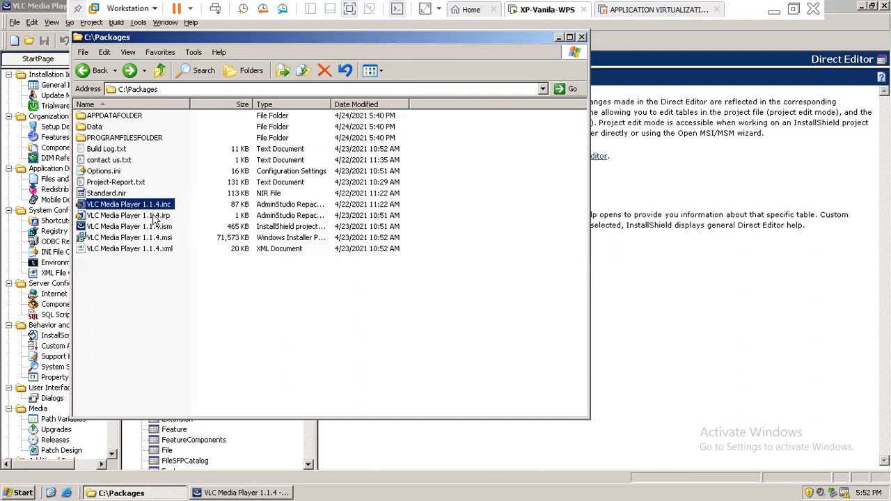
left_click(156, 216)
left_click(159, 227)
left_click(161, 238)
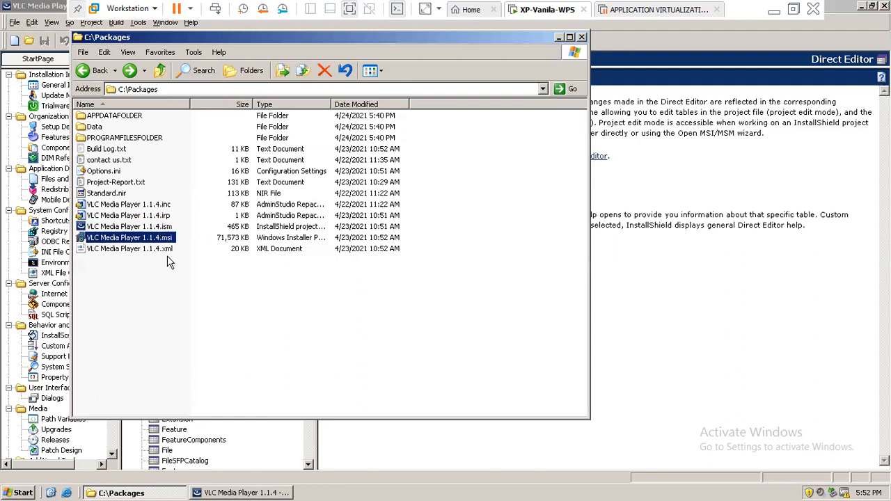
left_click(160, 250)
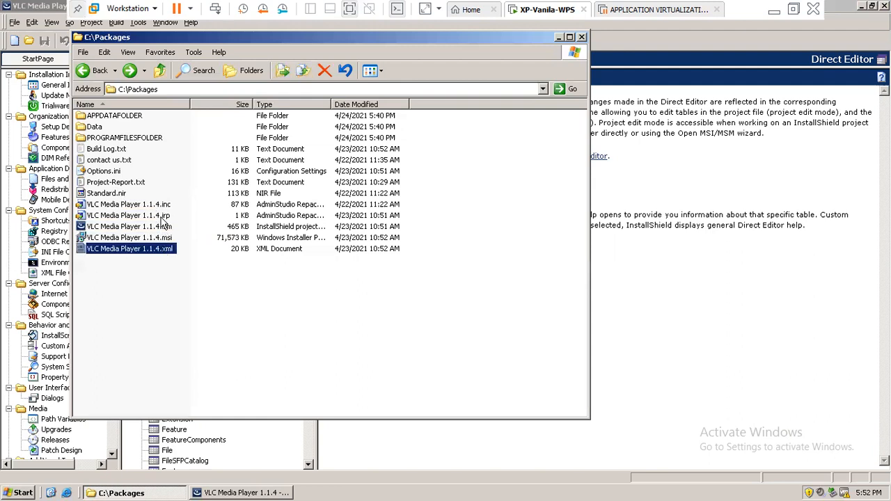
left_click_drag(184, 281, 86, 197)
left_click(150, 288)
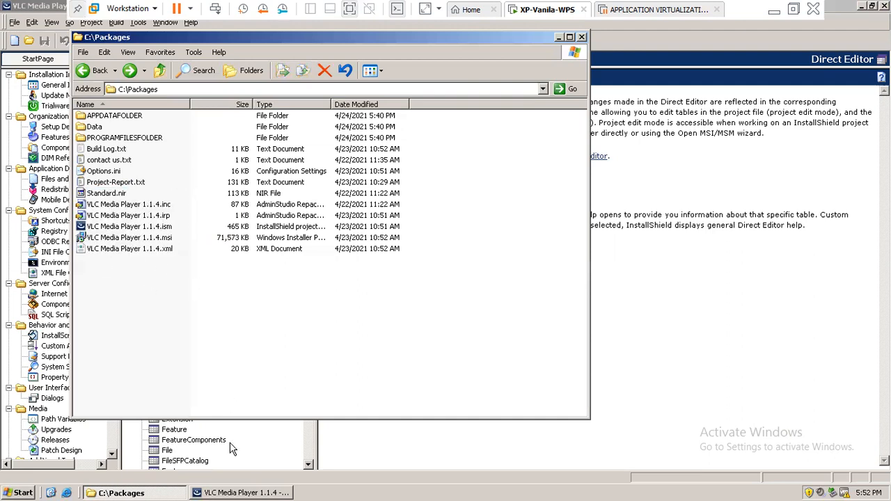
Step: Switch to the re-packaging presentation in PowerPoint and browse the slide thumbnails before slide 301
left_click(773, 10)
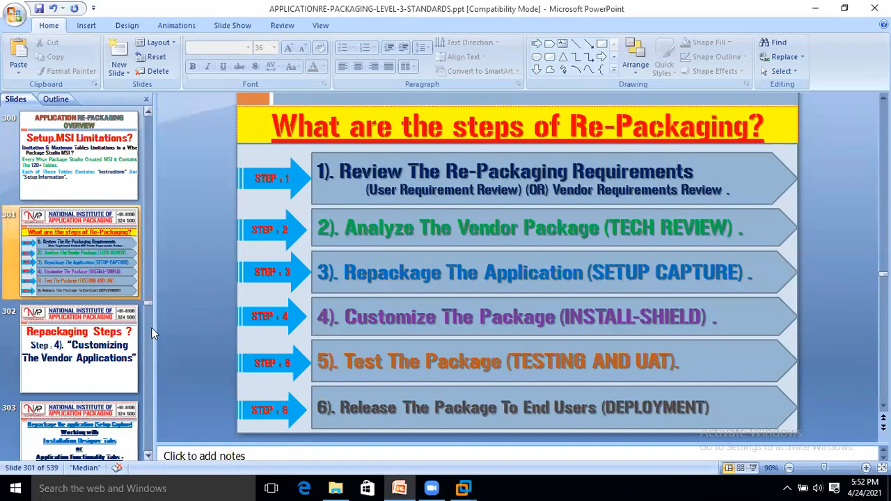
left_click(148, 112)
left_click(148, 112)
left_click(147, 112)
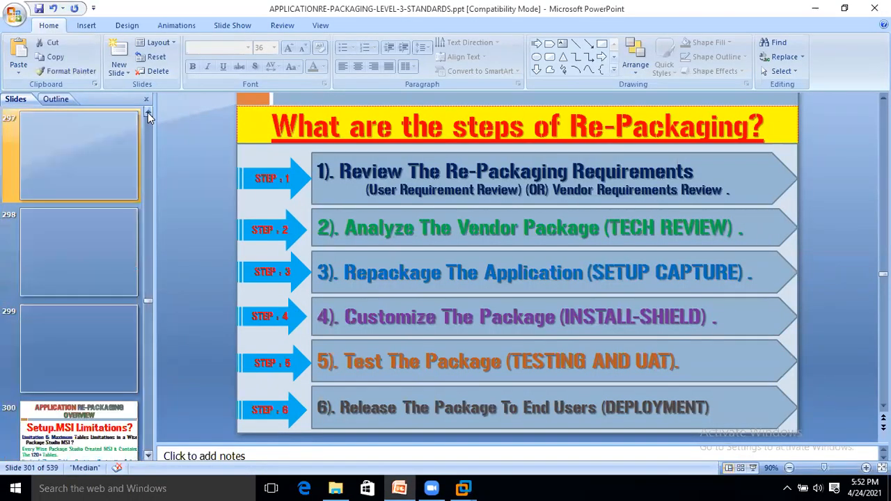
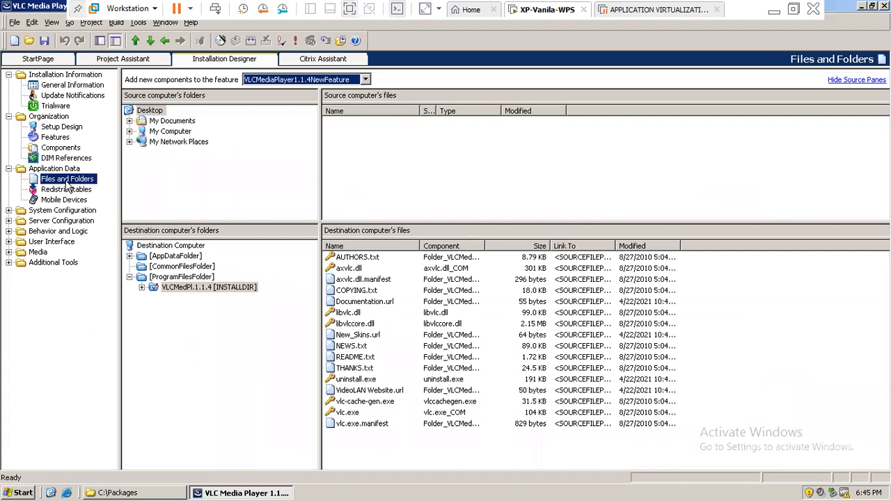
Step: Examine the Files and Folders and Redistributables views under Application Data in InstallShield
left_click(69, 169)
left_click(70, 179)
left_click(70, 191)
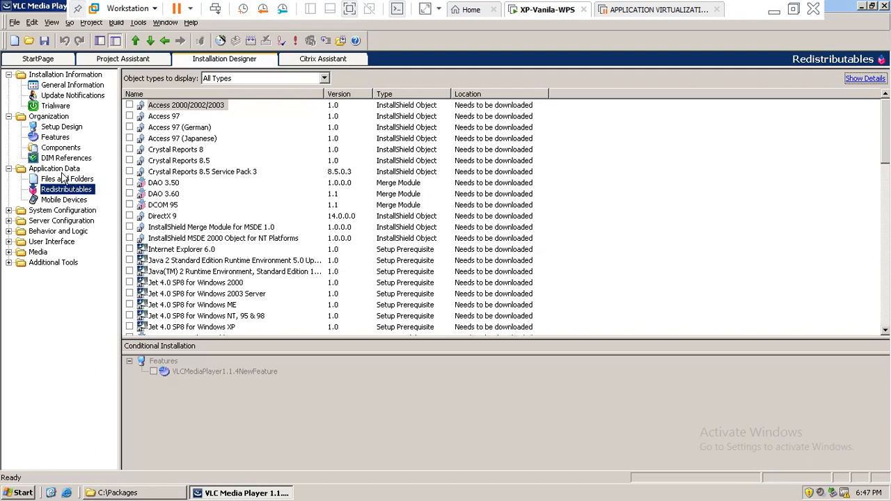
Step: Switch to the PowerPoint presentation and read slide 311 on the System Configuration view
left_click(773, 11)
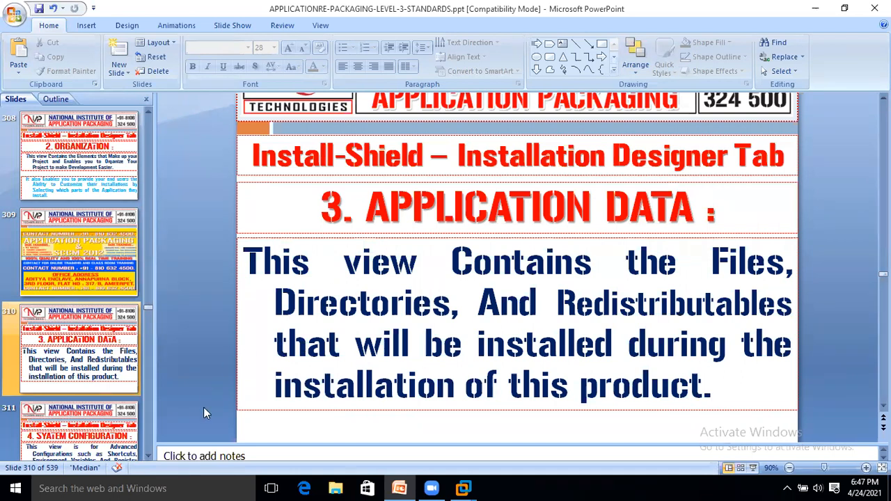
left_click(148, 456)
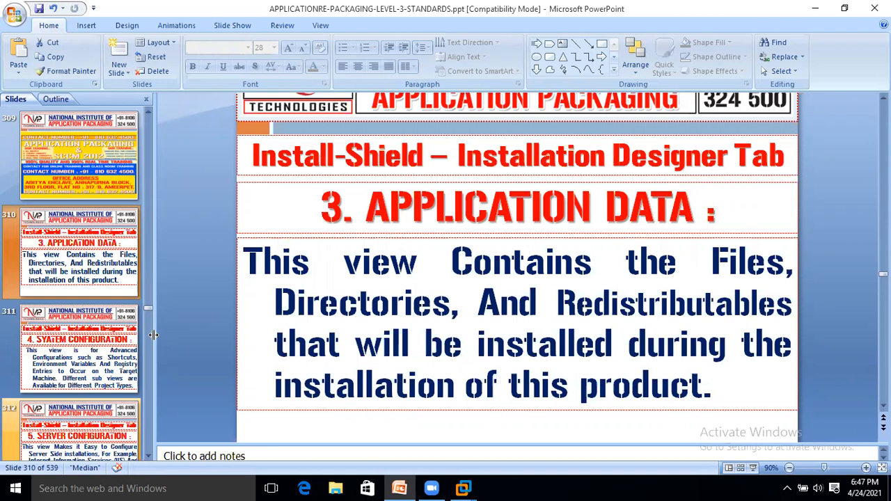
left_click(97, 366)
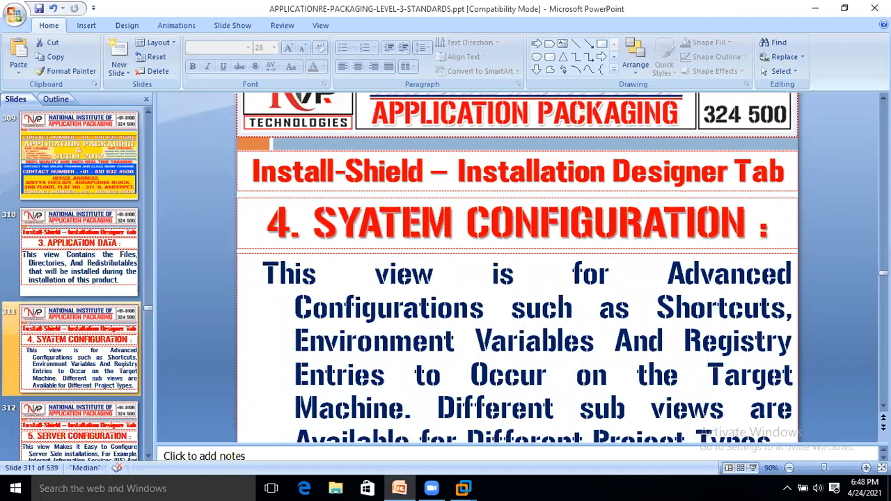
scroll(371, 247, "down", 2)
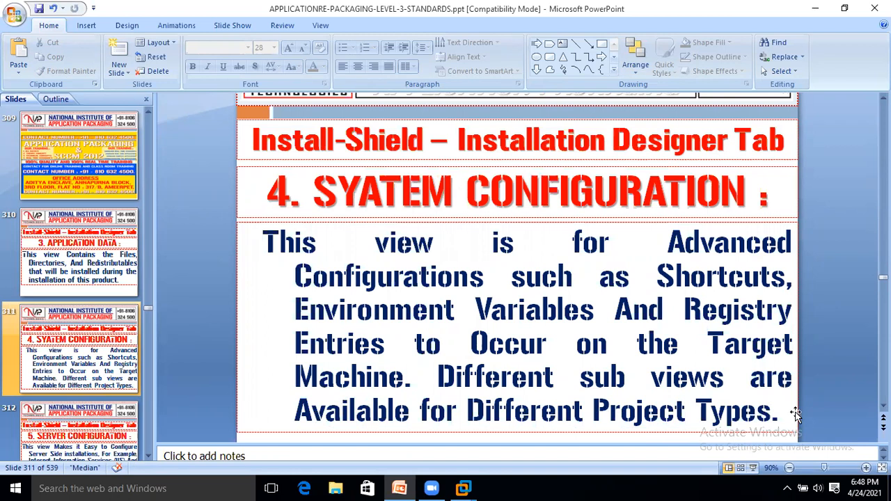
Step: Switch back to InstallShield, expand System Configuration and look through its views from Shortcuts to XML File Changes
mouse_move(431, 487)
left_click(474, 428)
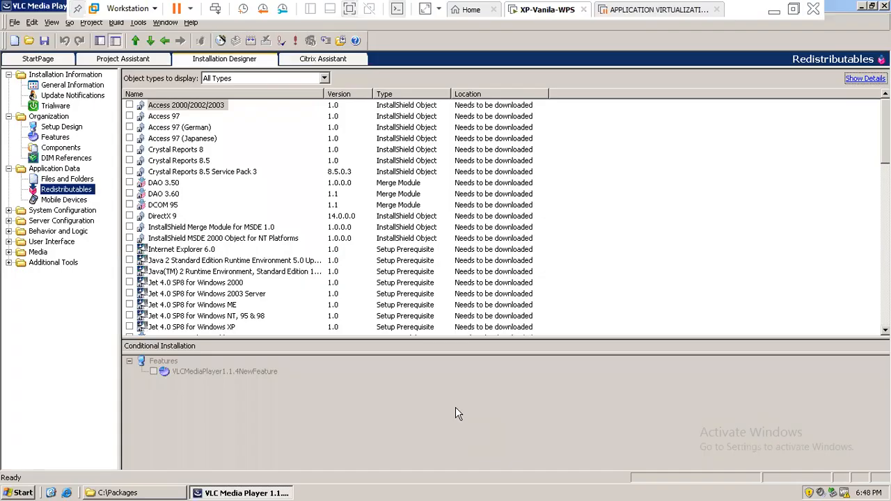
left_click(9, 210)
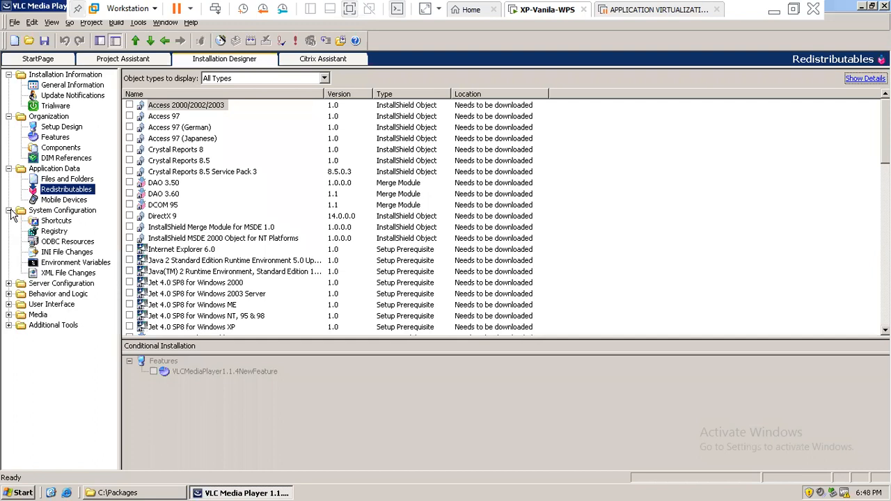
left_click(54, 221)
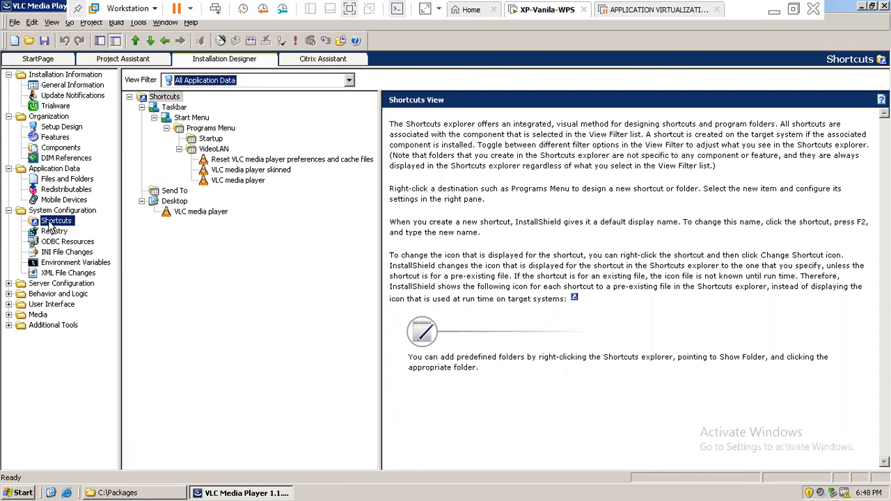
left_click(54, 232)
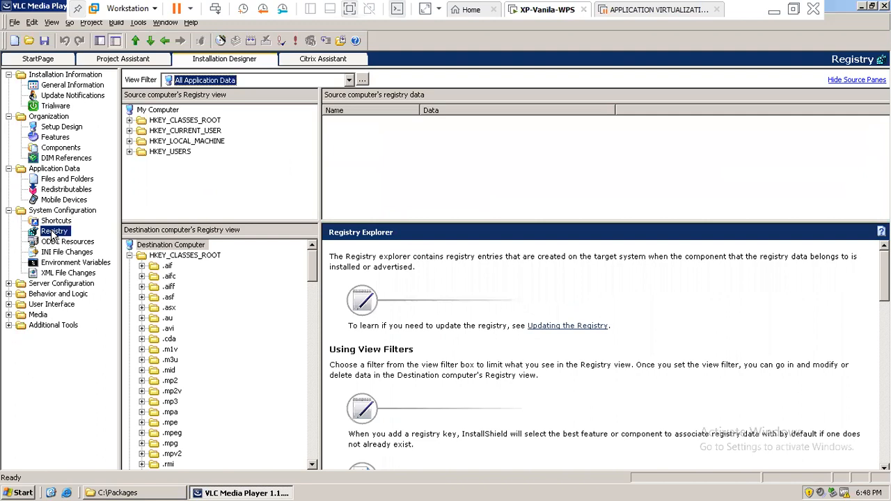
left_click(63, 242)
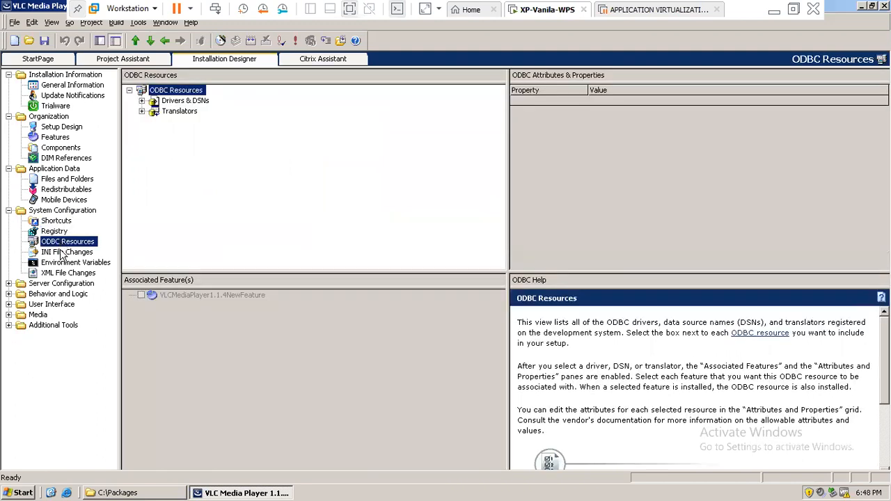
left_click(64, 252)
left_click(68, 263)
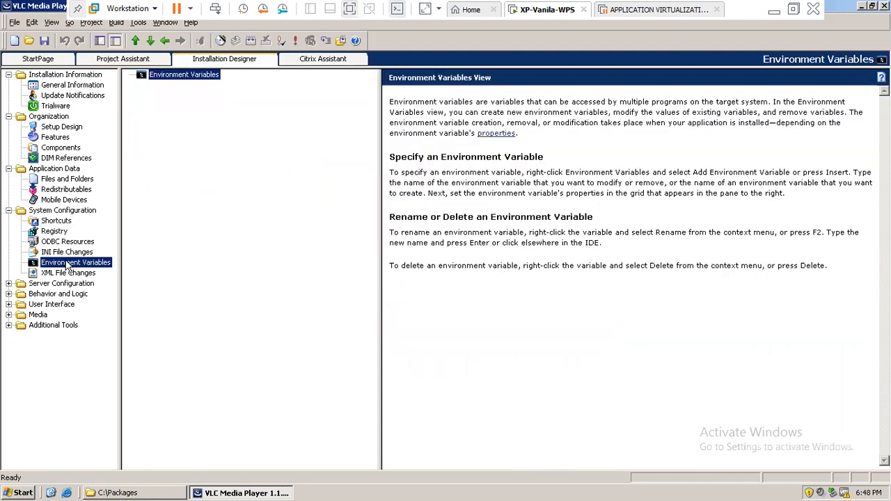
left_click(62, 274)
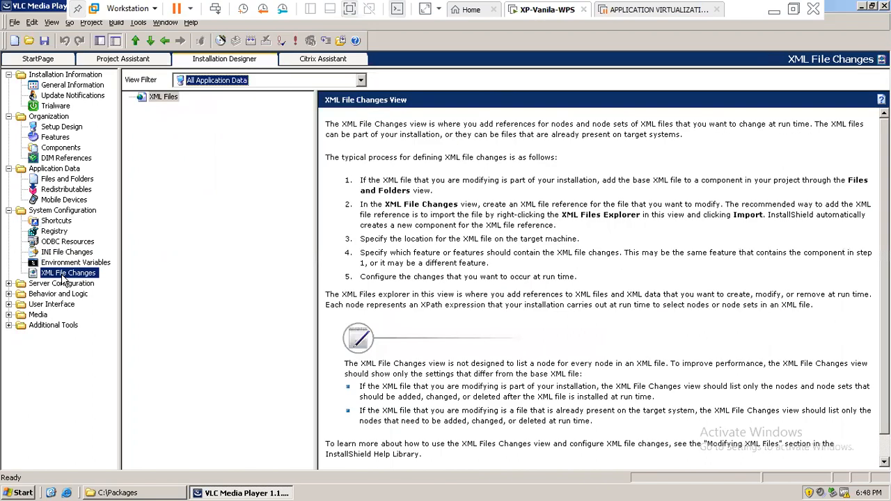
Step: Revisit the Registry, ODBC Resources, INI File Changes, Environment Variables and XML File Changes views
left_click(59, 234)
left_click(61, 244)
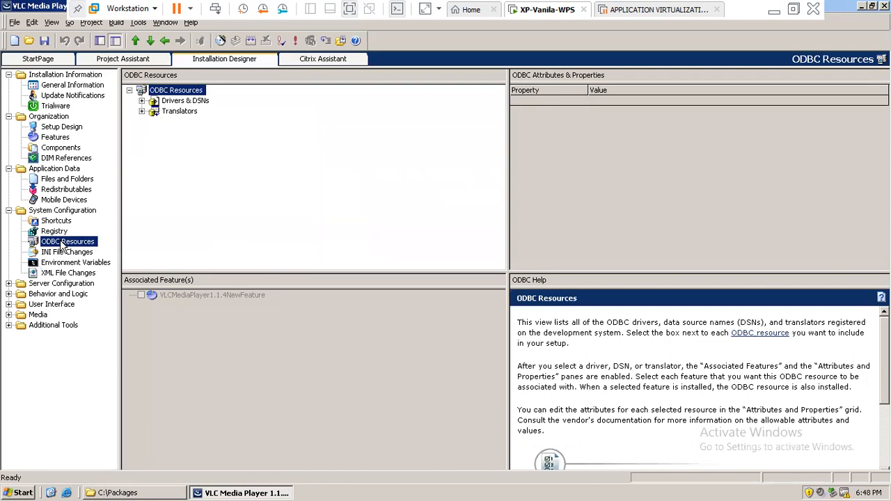
left_click(64, 254)
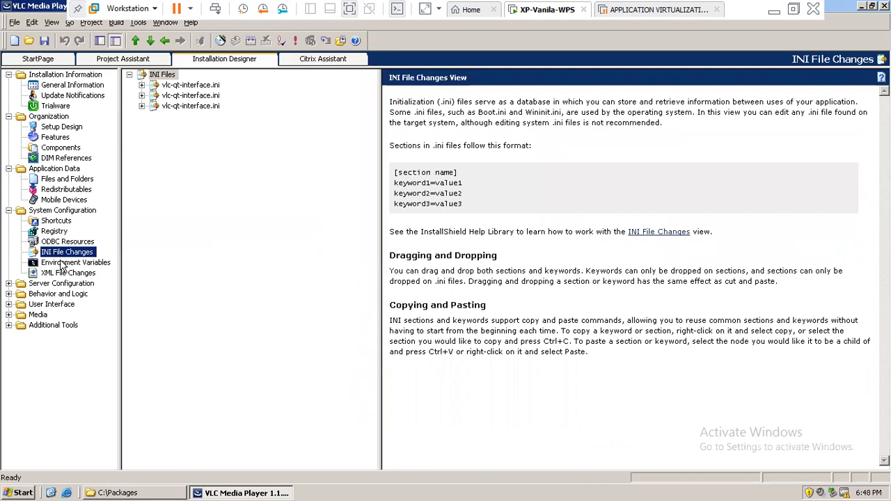
left_click(63, 262)
left_click(64, 275)
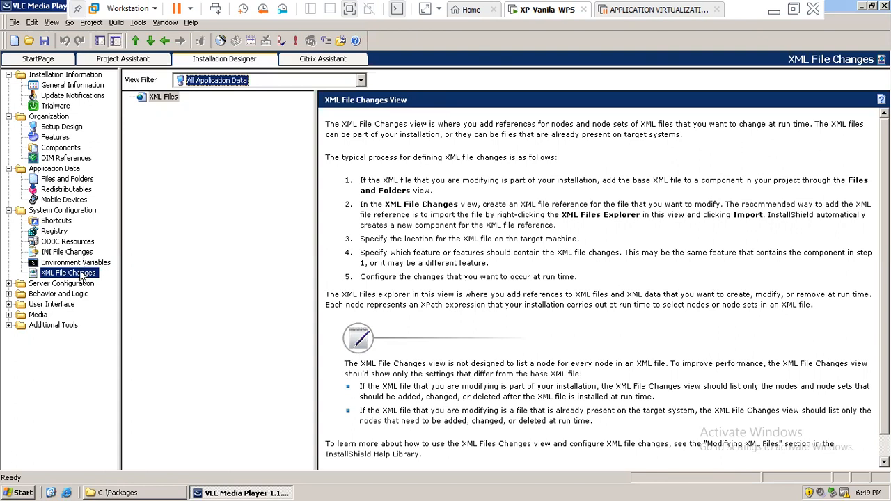
Step: Expand the Server Configuration views in InstallShield and read slide 312 on Server Configuration in PowerPoint
left_click(43, 286)
left_click(9, 284)
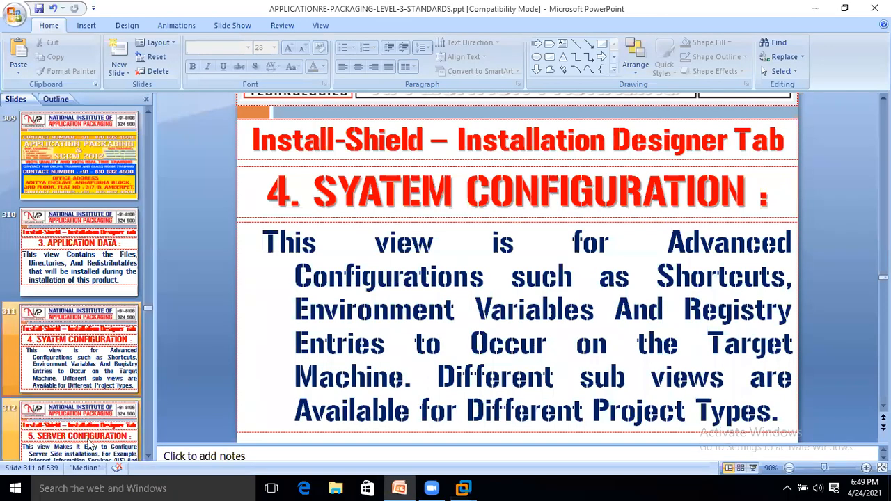
left_click(89, 439)
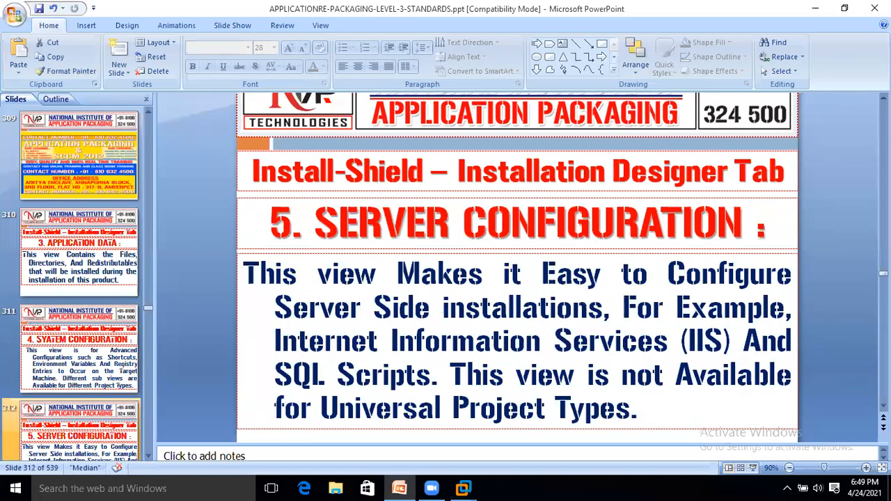
scroll(448, 261, "down", 1)
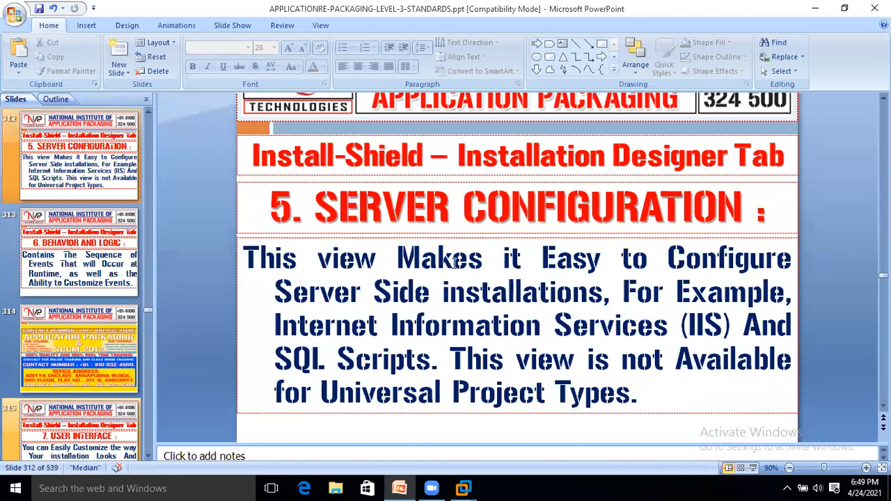